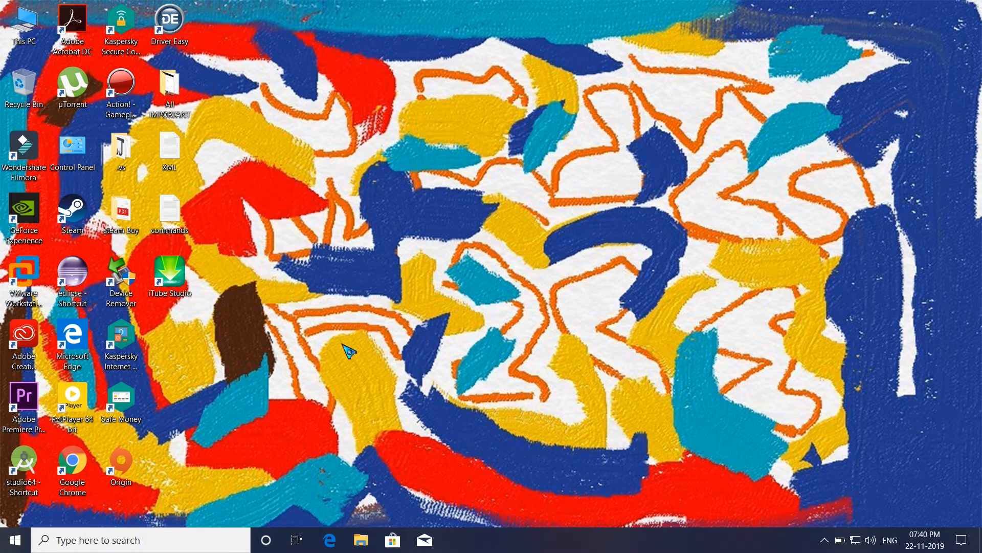
right_click(392, 247)
left_click(409, 277)
right_click(398, 174)
left_click(419, 212)
right_click(394, 140)
left_click(420, 179)
View the list of available network connections, close it and refresh the desktop
left_click(855, 539)
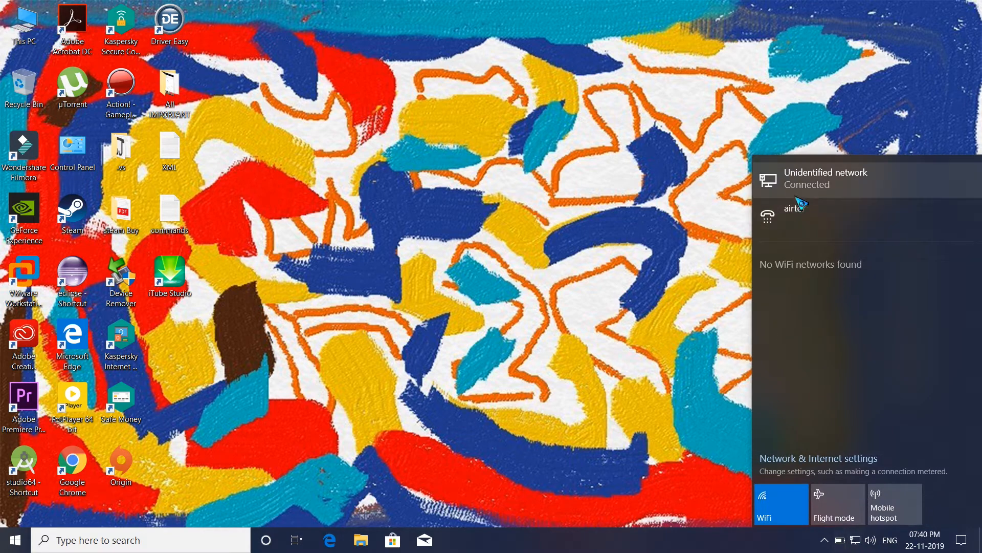
left_click(593, 260)
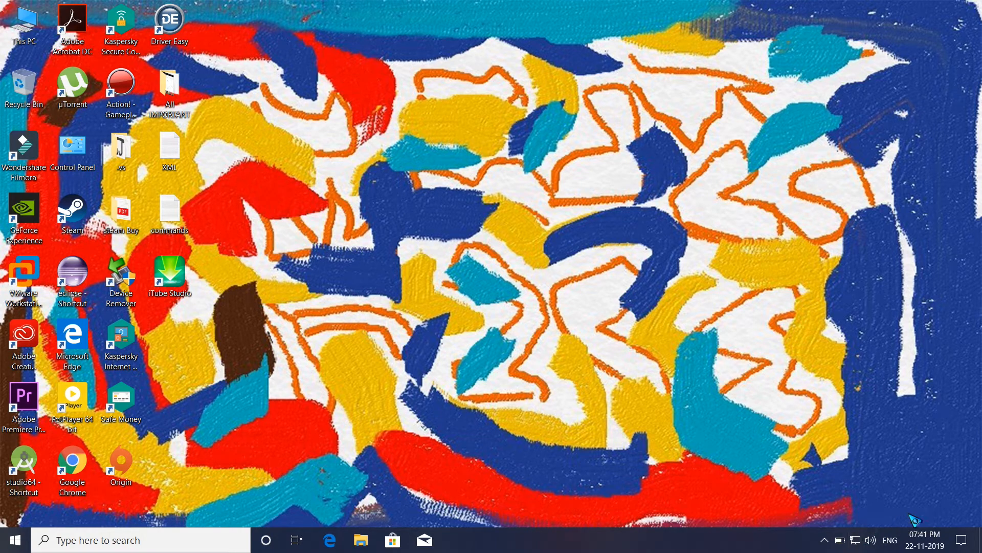
right_click(654, 282)
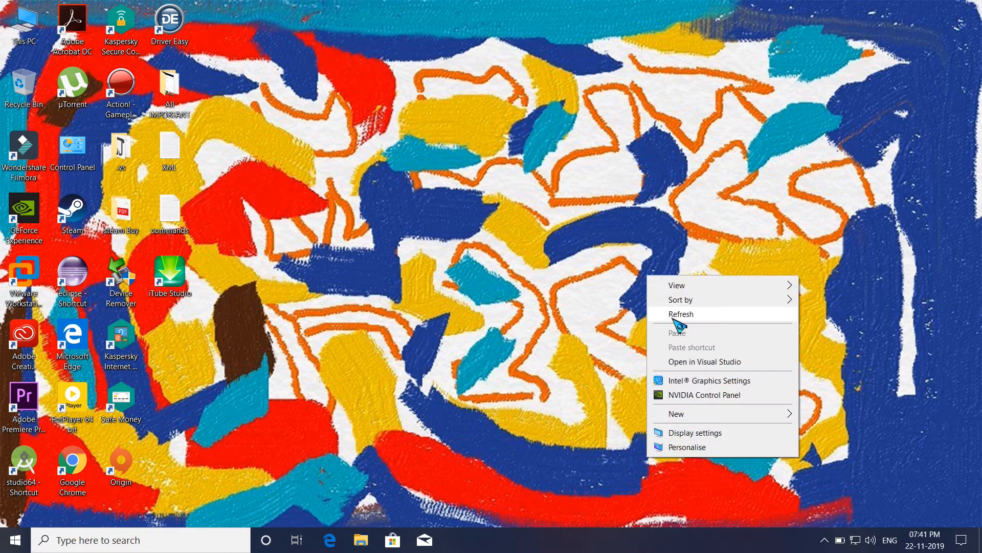
left_click(671, 313)
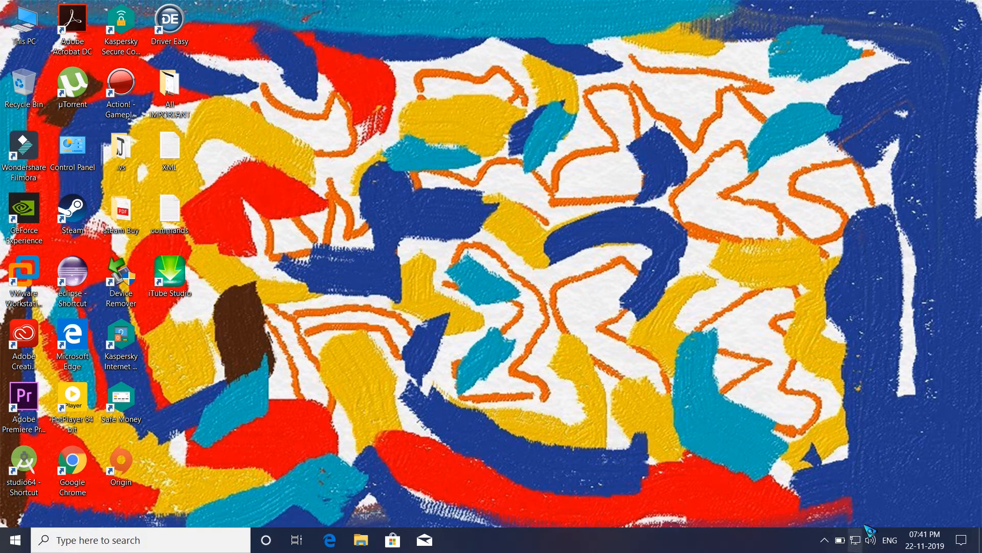
View the Network and Sharing Centre by way of the Network & Internet settings, and minimise both windows
mouse_move(858, 546)
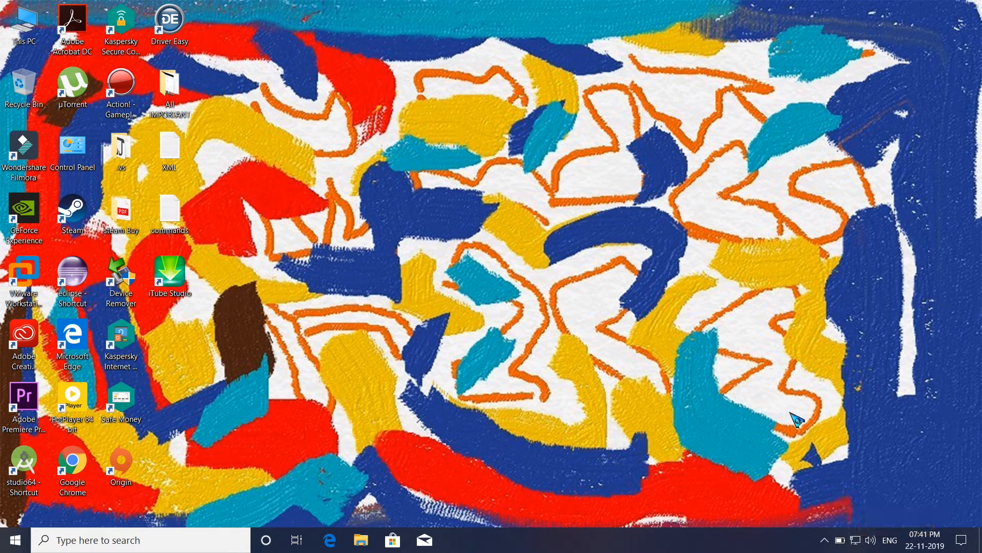
right_click(858, 543)
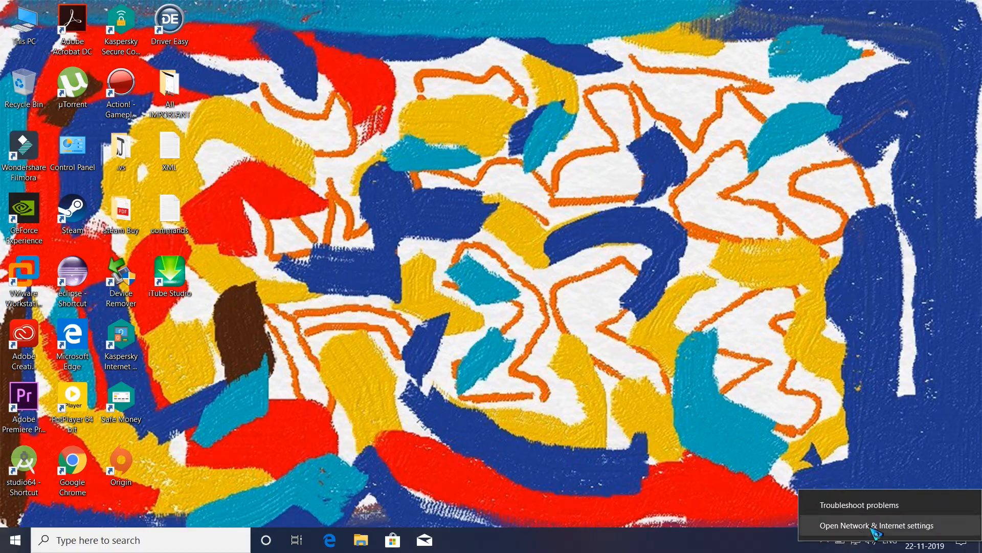
left_click(876, 527)
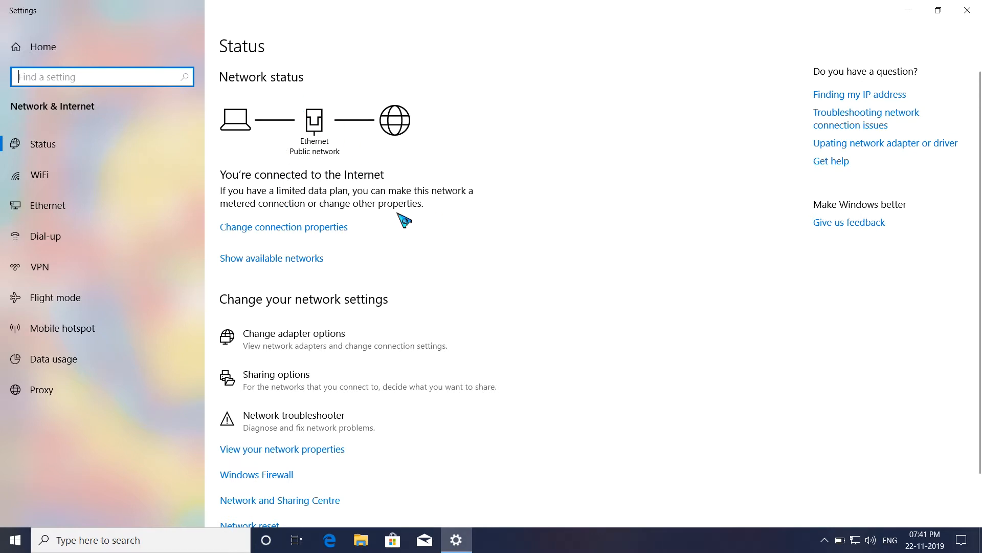
scroll(404, 221, "down", 2)
left_click(249, 441)
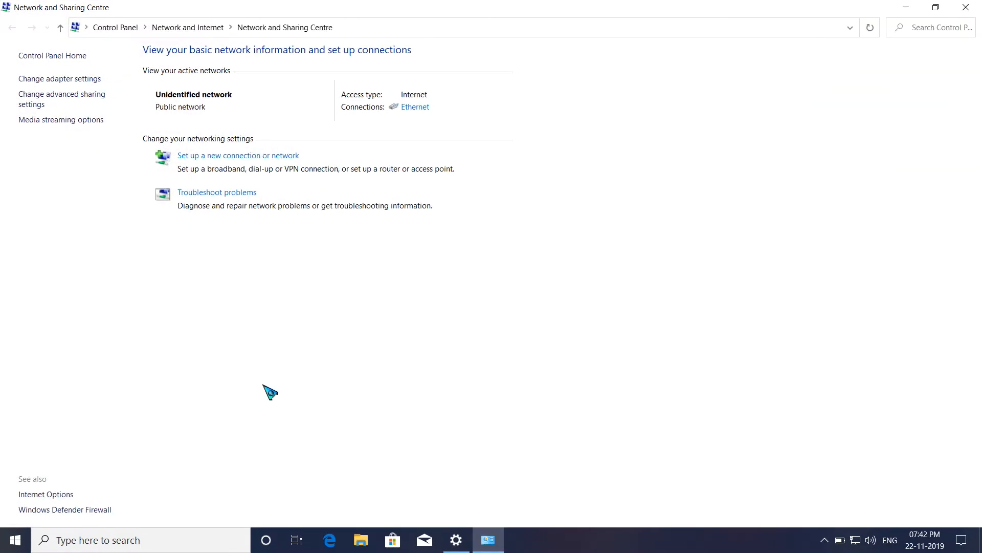
left_click(906, 8)
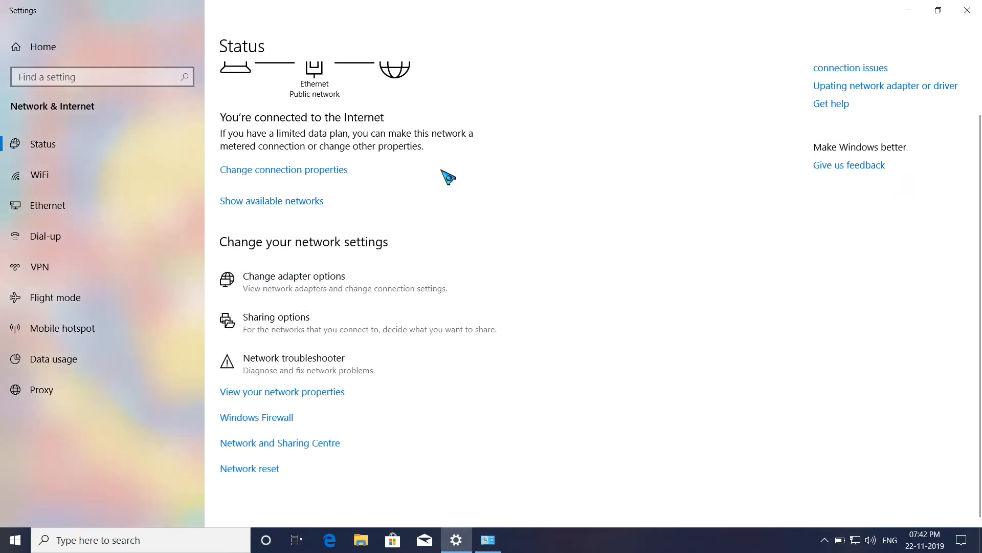
left_click(909, 10)
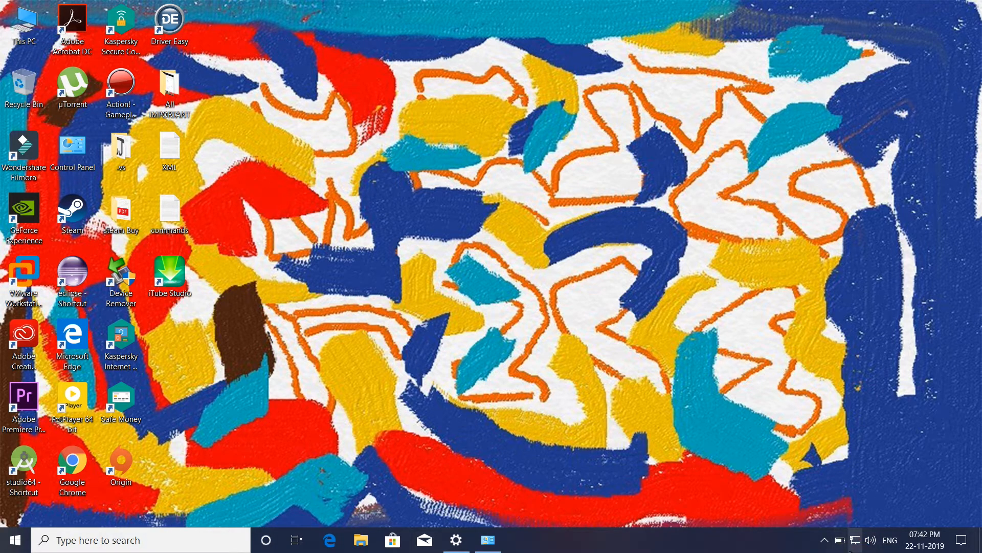
Open the Control Panel and view its network status and tasks page
right_click(381, 212)
left_click(404, 239)
double_click(73, 149)
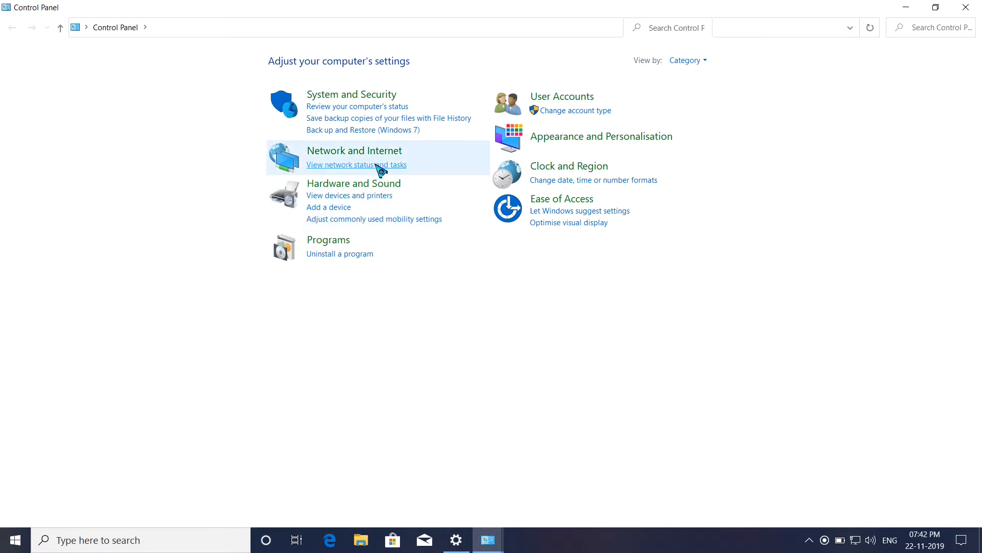
left_click(378, 164)
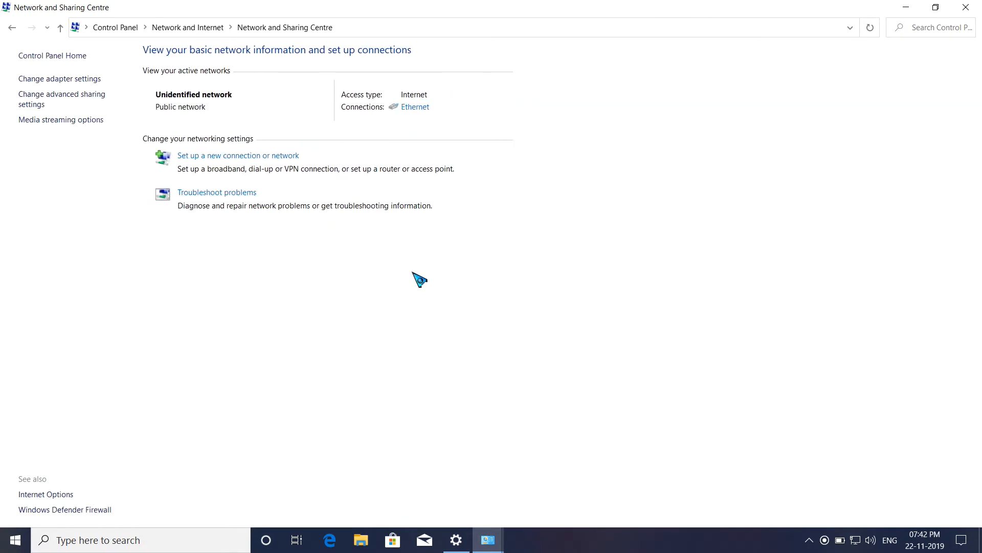
Go back to the Control Panel home, view All Control Panel Items, and return to the category view
left_click(11, 27)
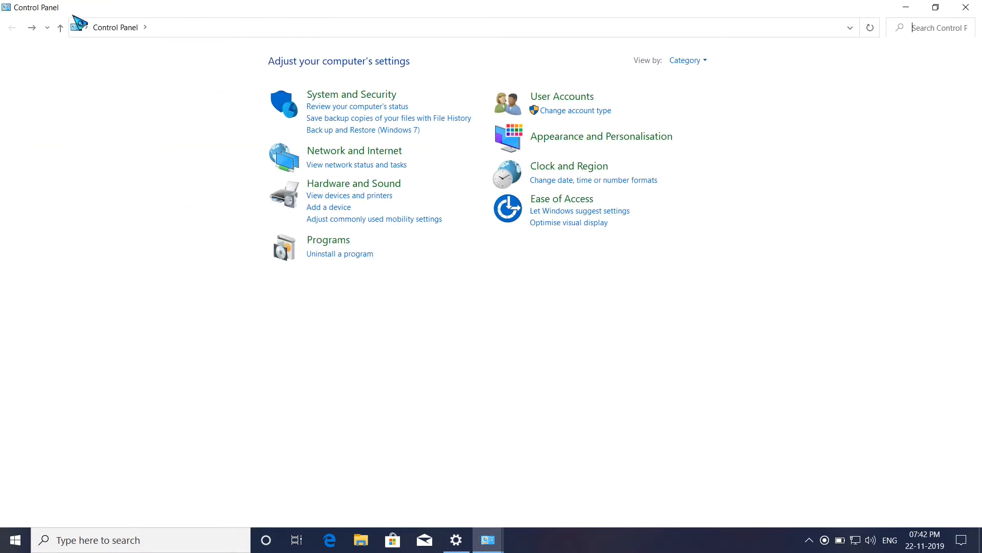
left_click(143, 25)
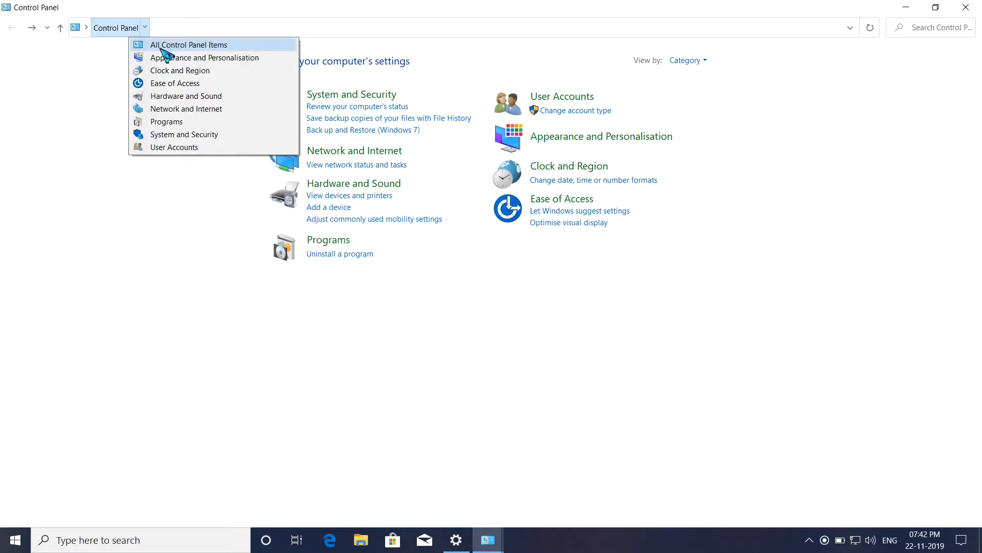
left_click(101, 75)
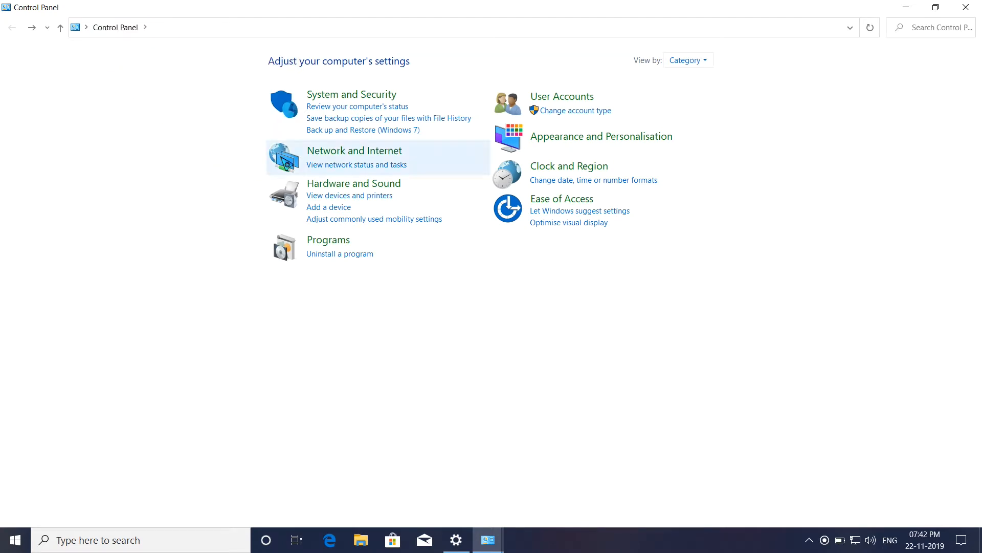
left_click(145, 27)
left_click(163, 44)
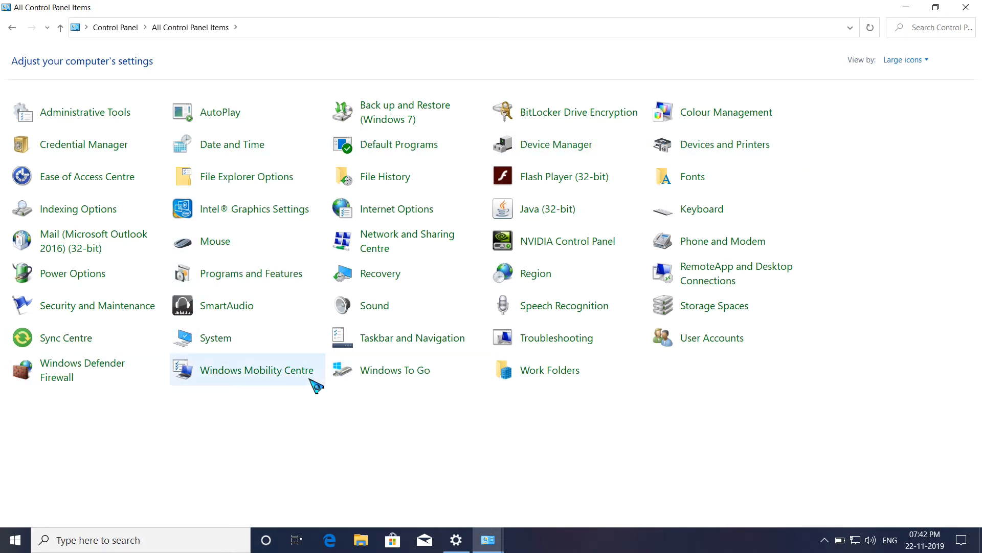
left_click(12, 28)
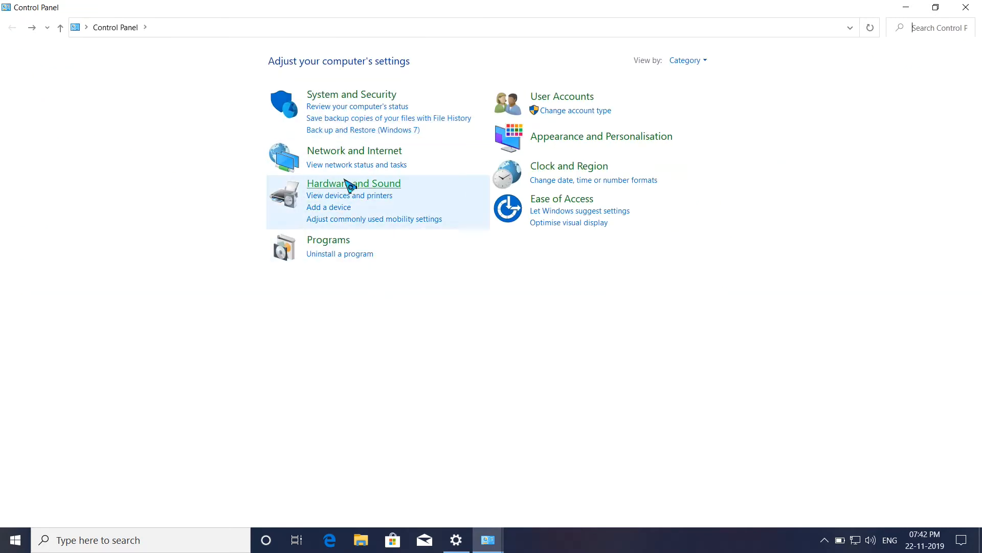
View the network status and tasks page again and close the Network and Sharing Centre
left_click(379, 166)
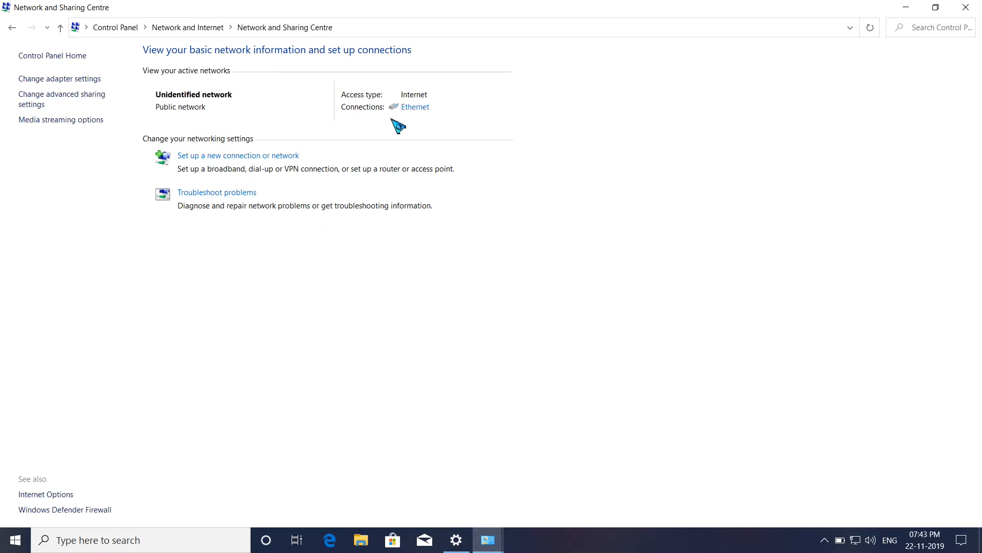
left_click(981, 1)
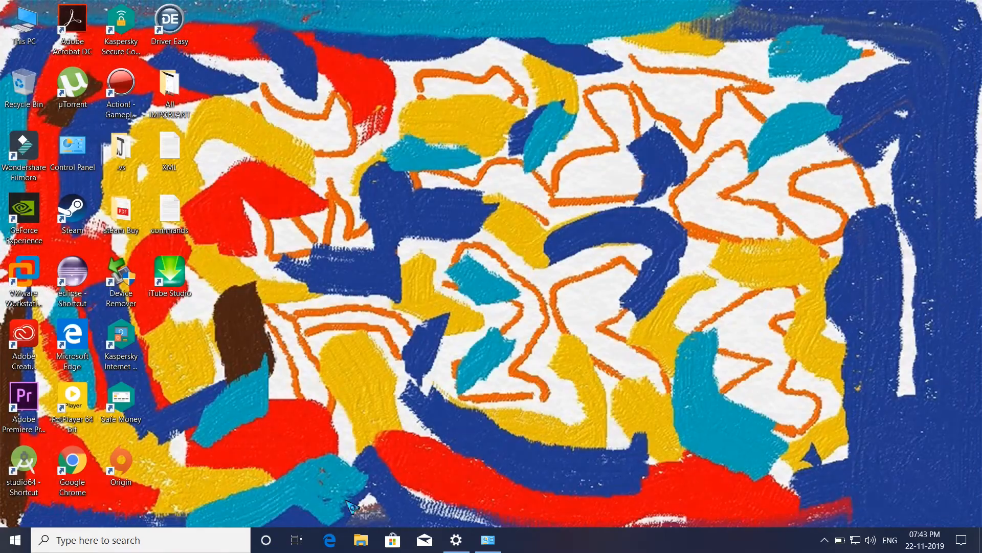
left_click(492, 539)
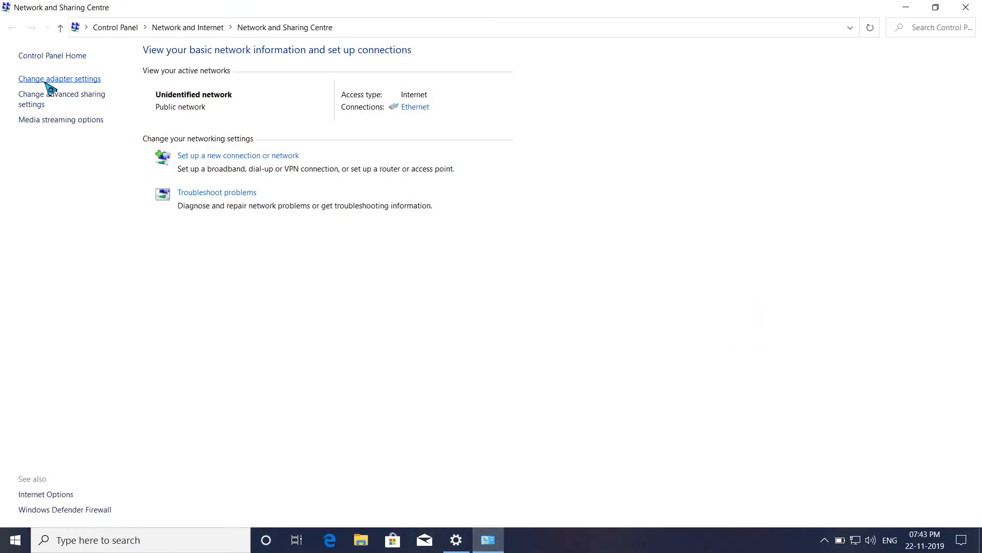
left_click(966, 7)
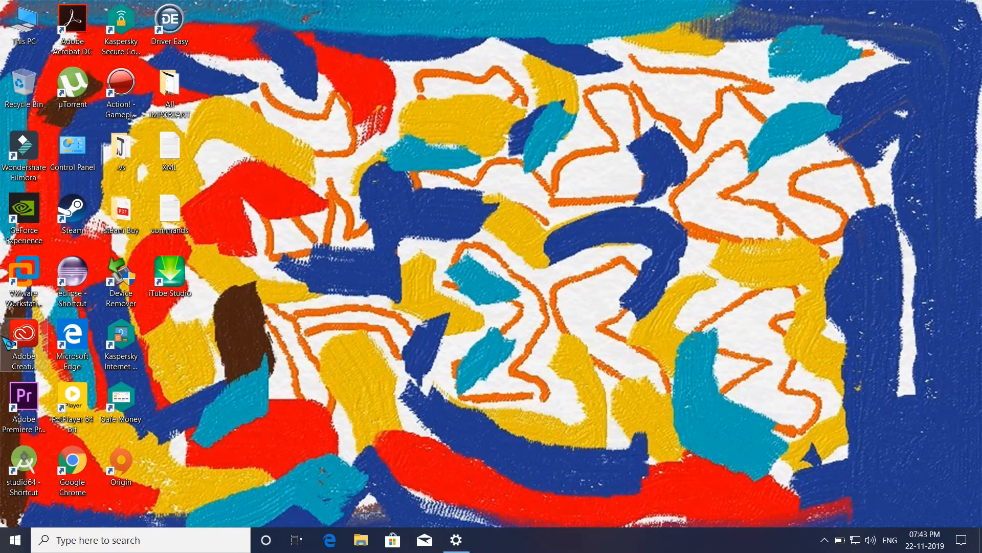
Open the Network & Internet status settings and show the related network links at the end of the page
right_click(856, 544)
left_click(869, 524)
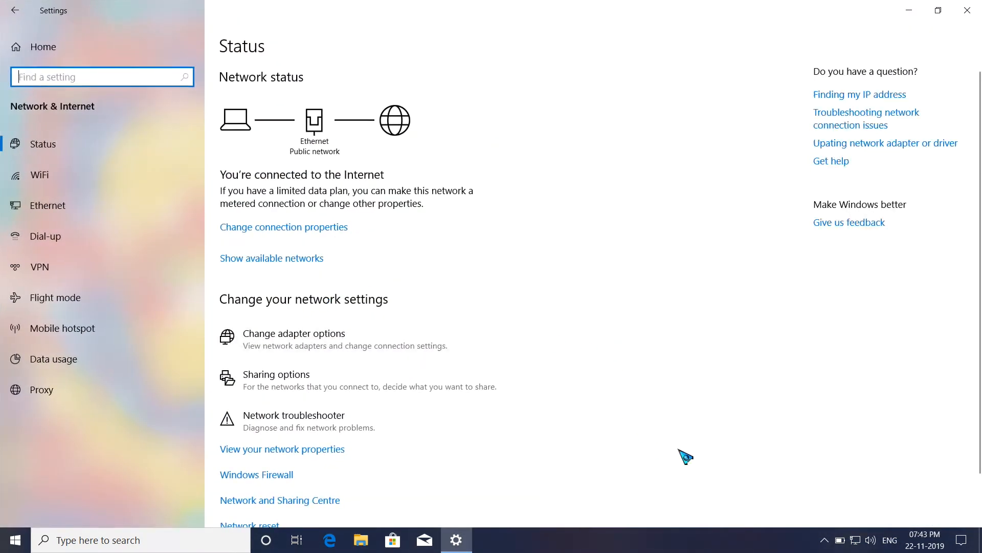
scroll(974, 483, "down", 1)
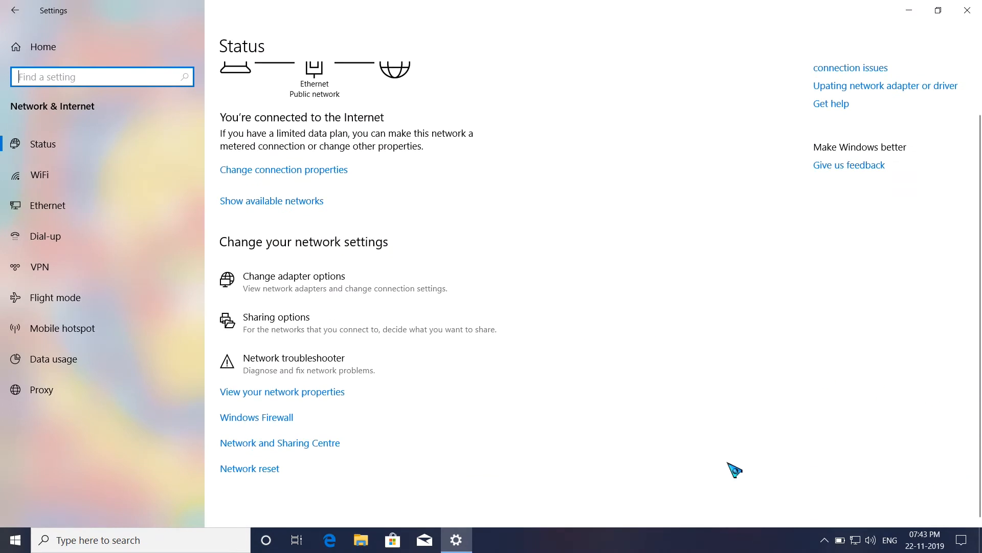
Search Windows for "networ" and dismiss the search
left_click(154, 545)
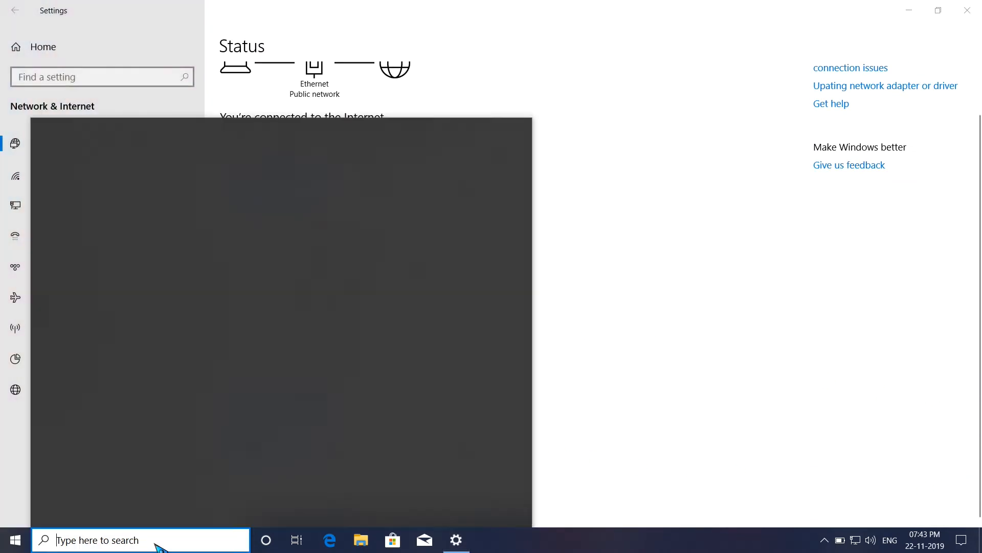
type("netw")
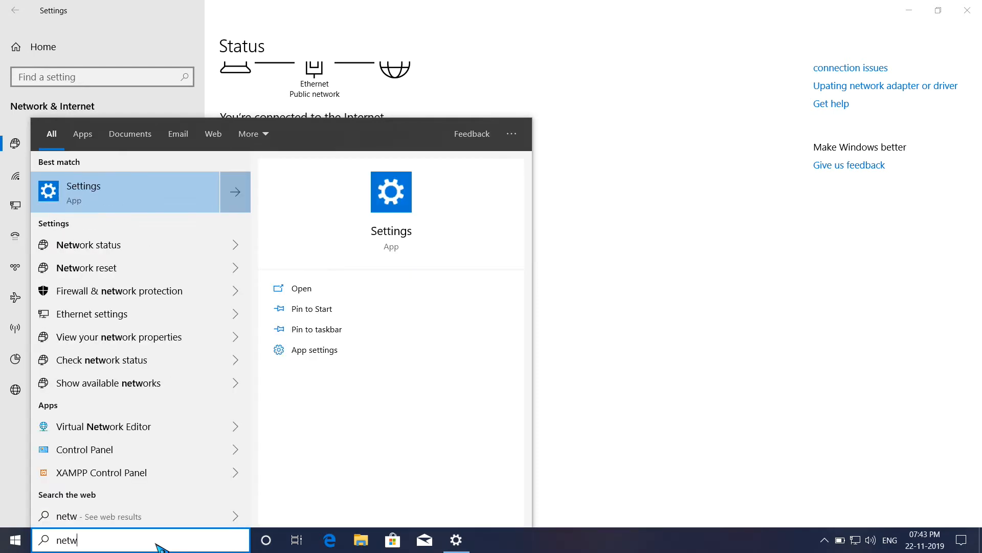
type("or")
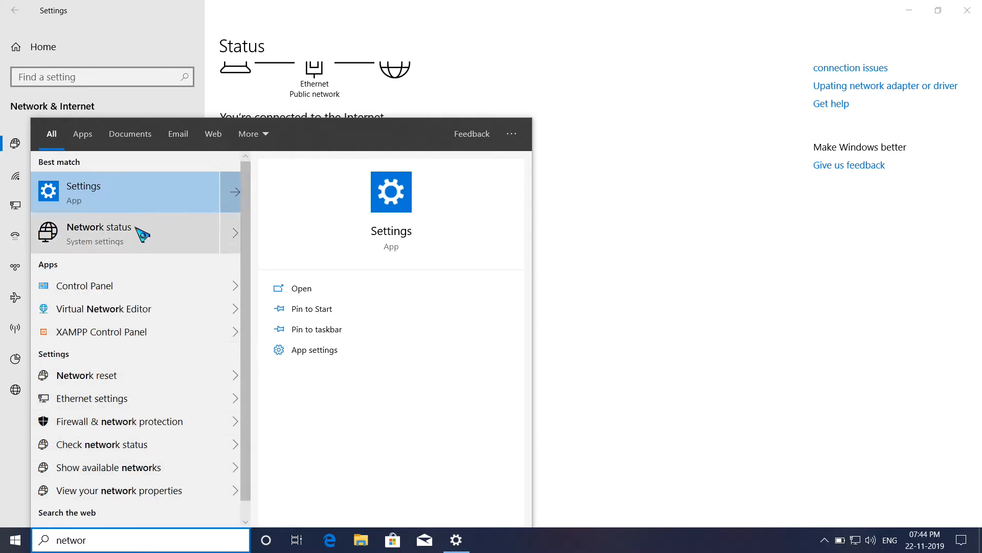
left_click(709, 396)
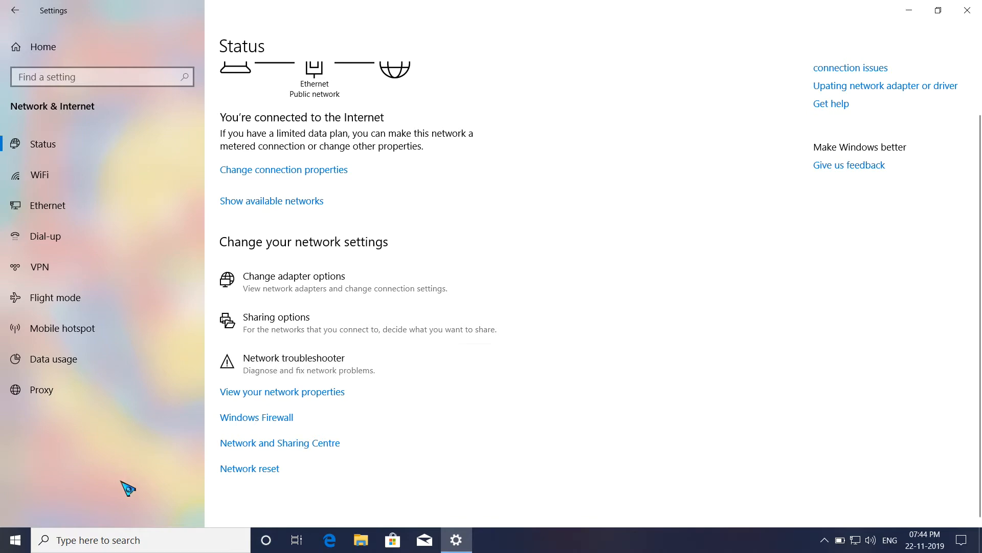
Open the adapter settings through the Network and Sharing Centre and show the properties of the Ethernet adapter
left_click(310, 443)
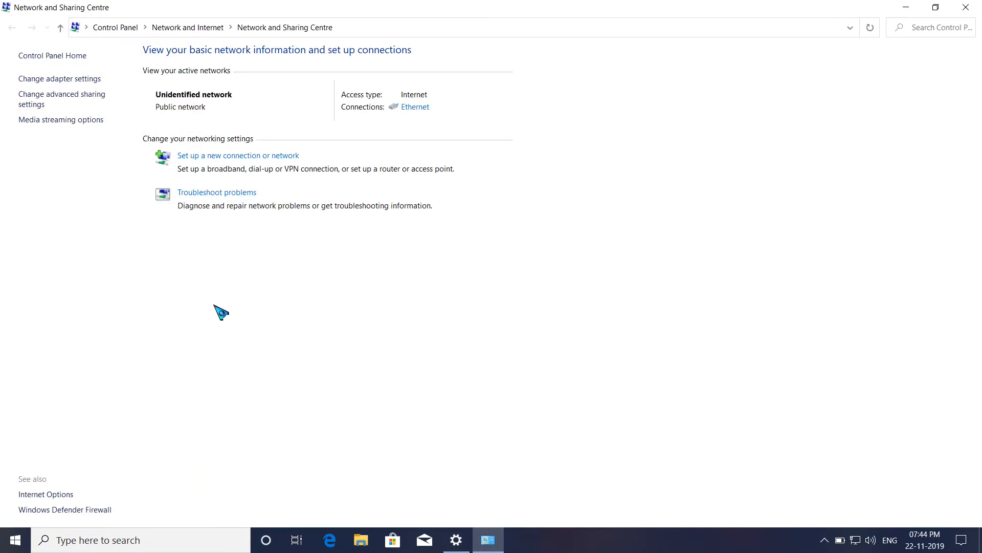
left_click(75, 79)
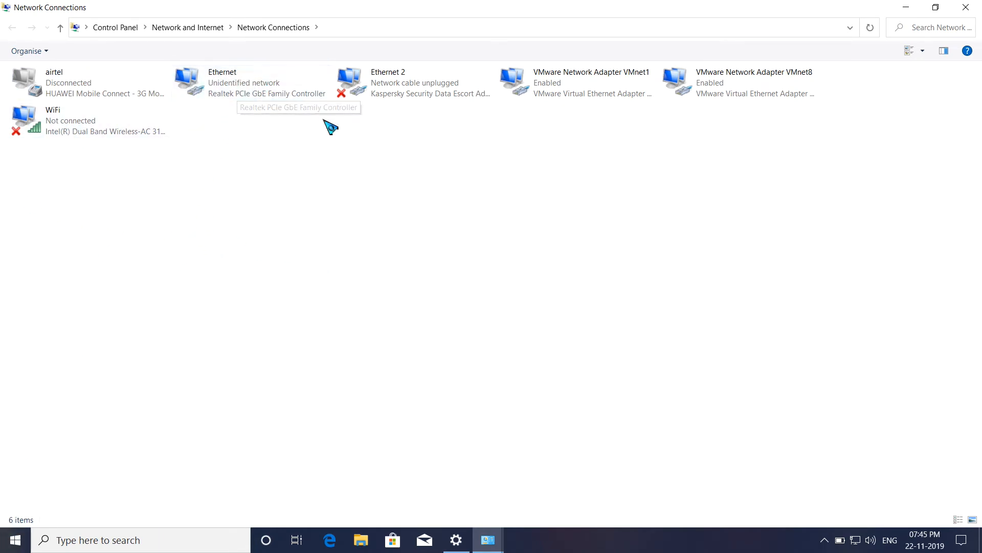
right_click(207, 82)
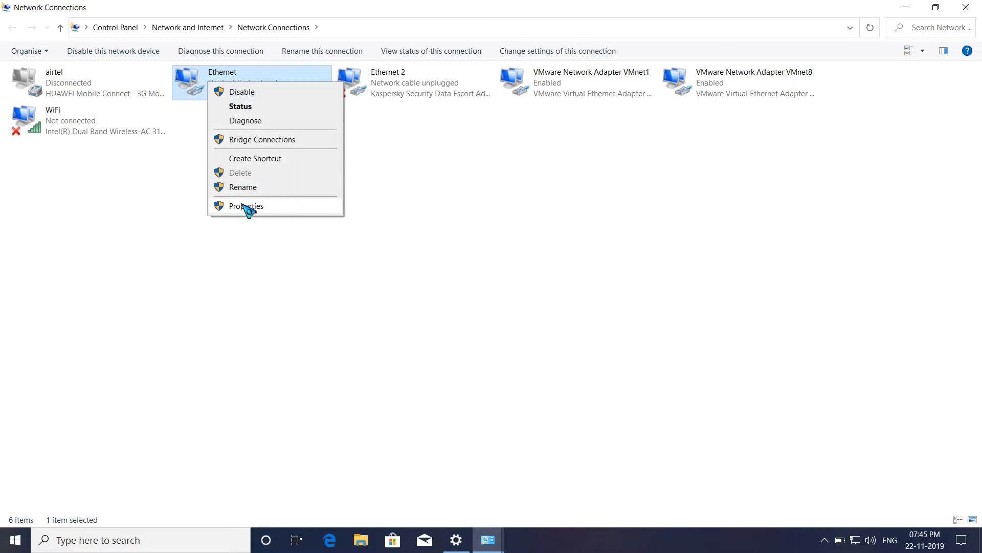
left_click(188, 241)
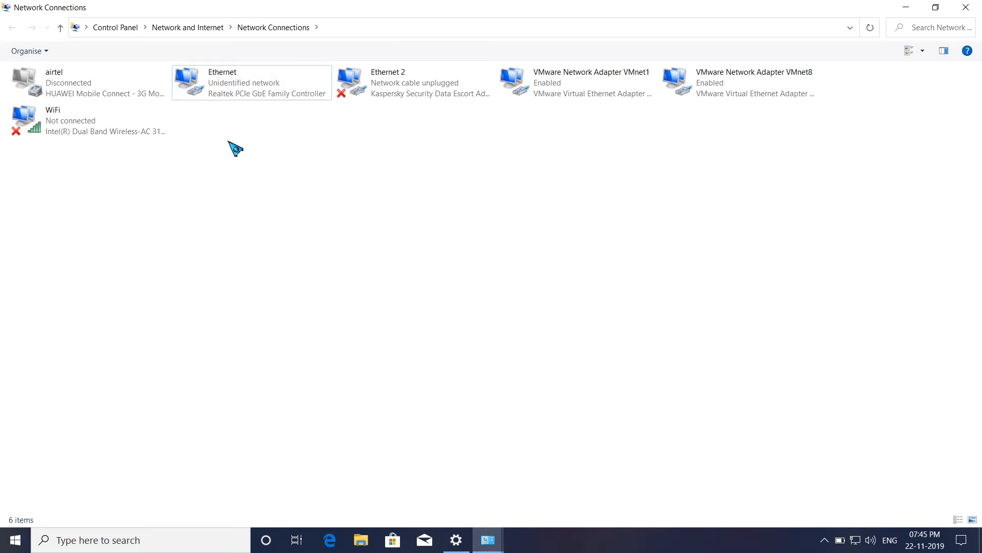
right_click(230, 81)
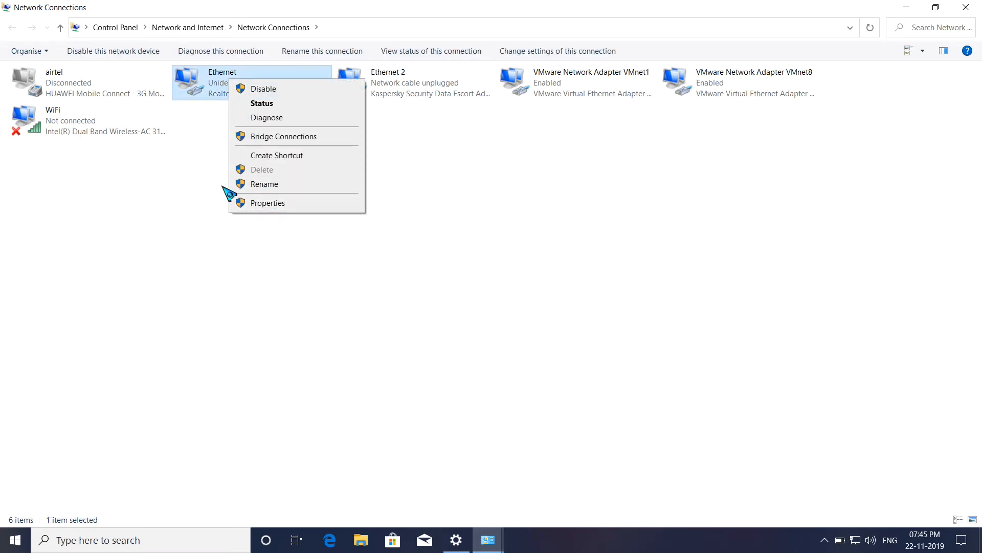
left_click(237, 109)
right_click(233, 97)
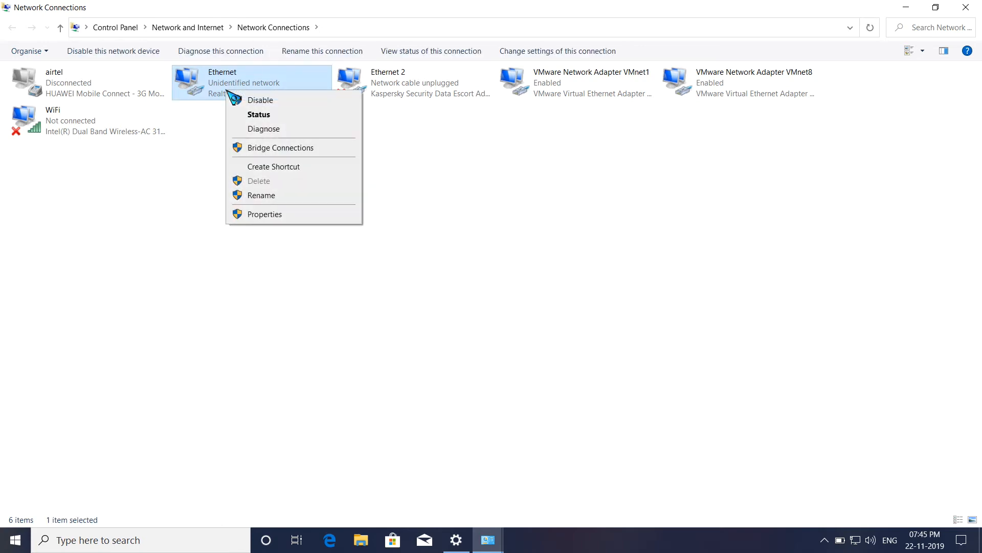
left_click(256, 214)
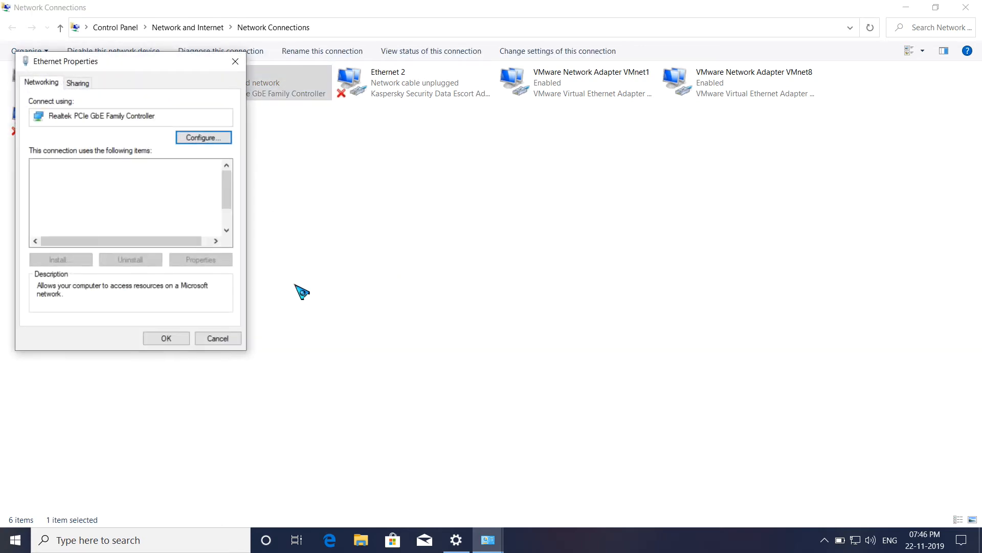
Reposition the Ethernet properties dialog and look through the items the connection uses
left_click_drag(130, 70, 204, 68)
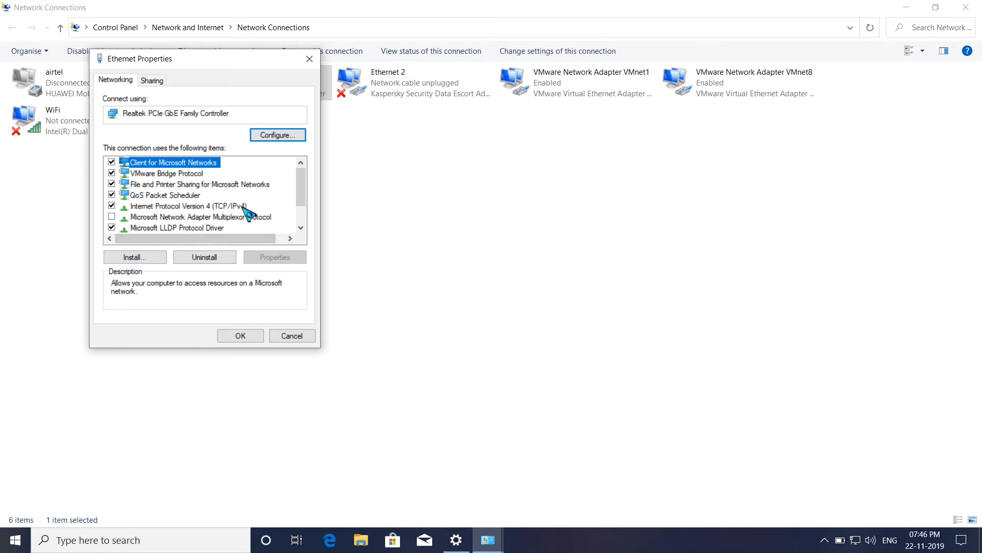
scroll(246, 207, "down", 1)
scroll(259, 214, "up", 1)
scroll(281, 225, "down", 1)
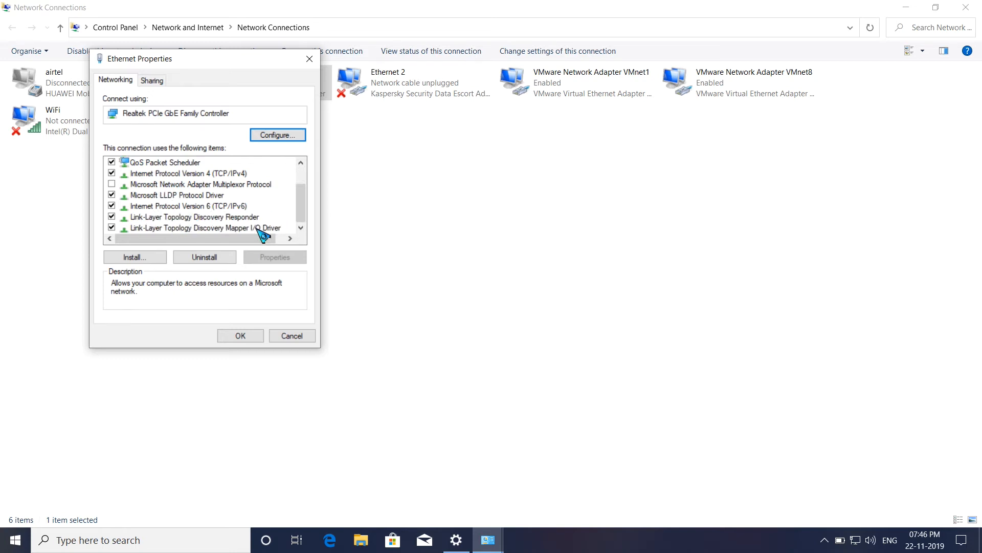
Open the Ethernet connection's Internet Protocol Version 4 (TCP/IPv4) properties and examine its IP address and DNS server settings
scroll(251, 226, "up", 1)
scroll(250, 215, "down", 1)
scroll(236, 221, "up", 1)
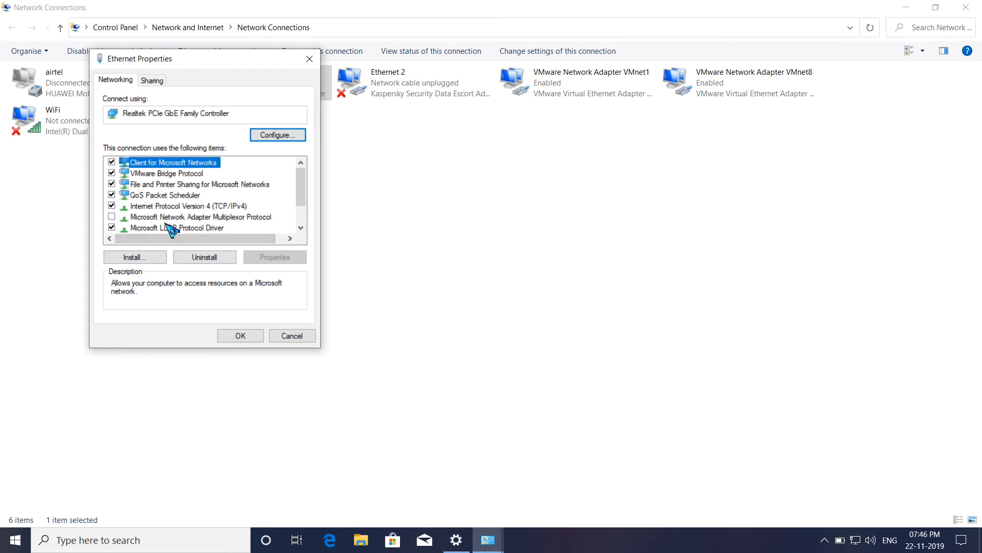
double_click(208, 207)
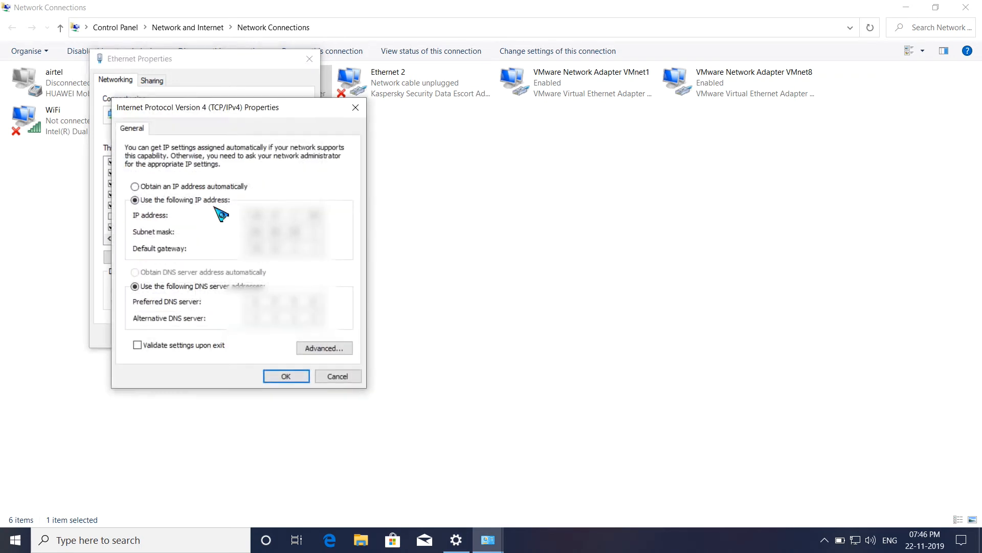
left_click_drag(209, 112, 256, 104)
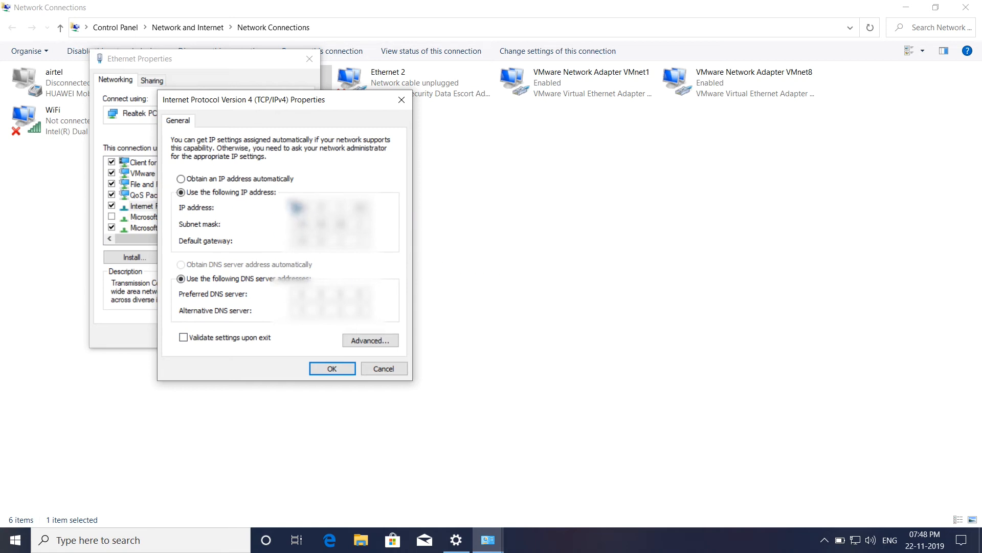
key("alt+o")
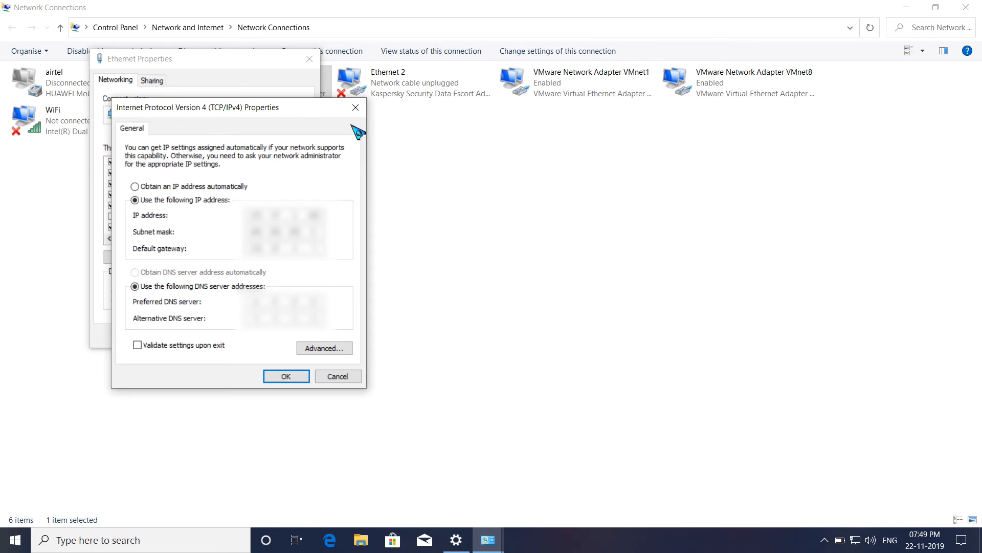
Close the IPv4 and Ethernet properties along with all open network and settings windows, and refresh the desktop
left_click(356, 107)
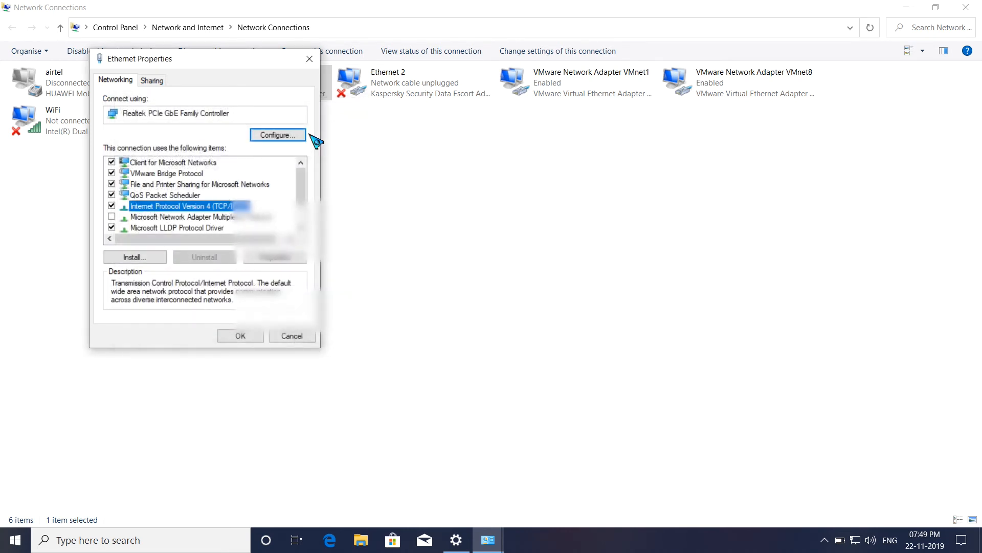
left_click(309, 59)
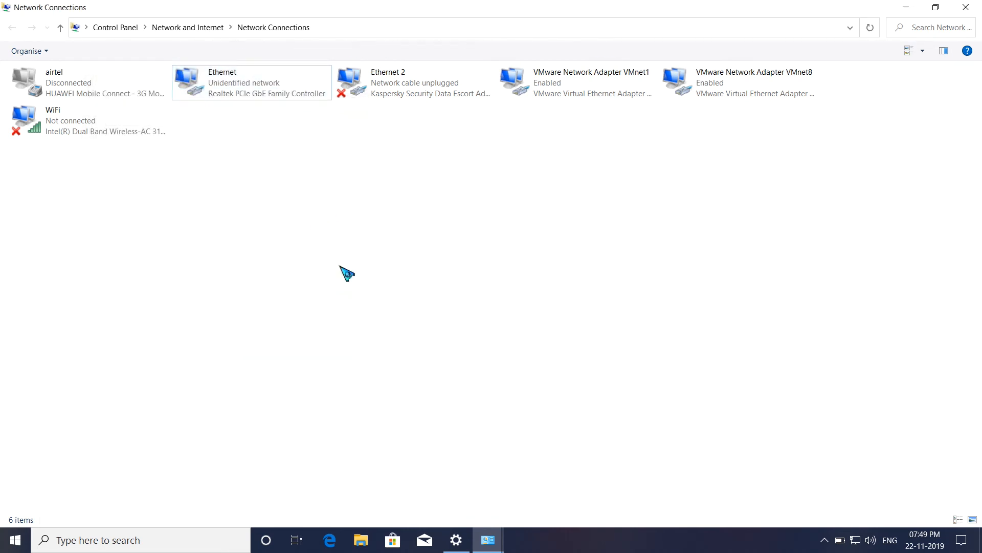
left_click(966, 8)
left_click(966, 7)
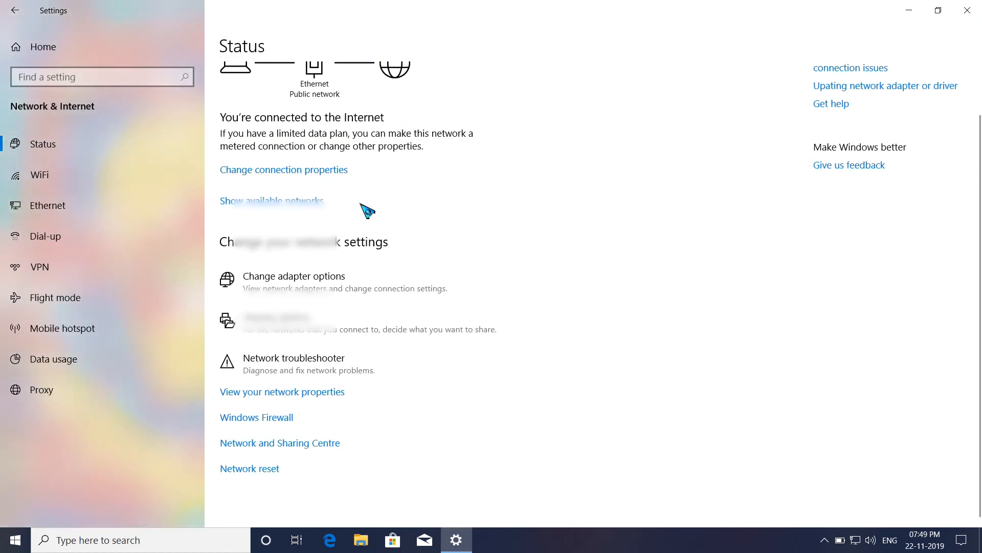
left_click(967, 10)
right_click(384, 214)
left_click(415, 253)
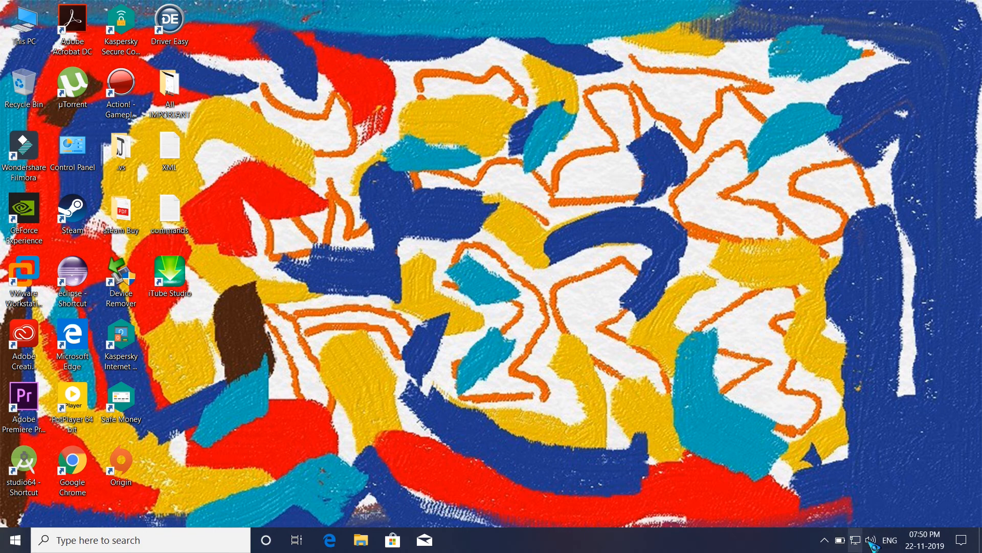
Open the Network & Internet settings from the desktop and go to the Network and Sharing Centre
right_click(856, 541)
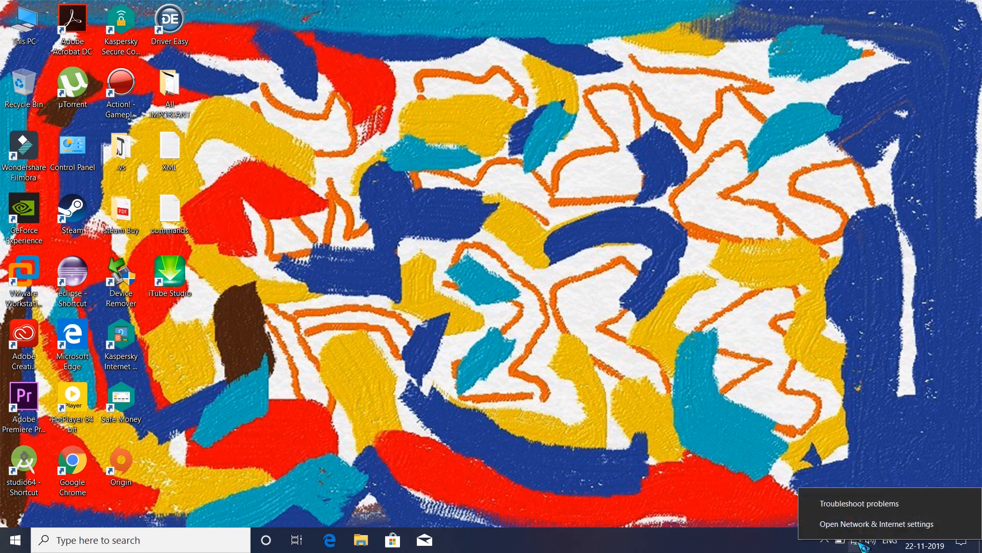
left_click(869, 524)
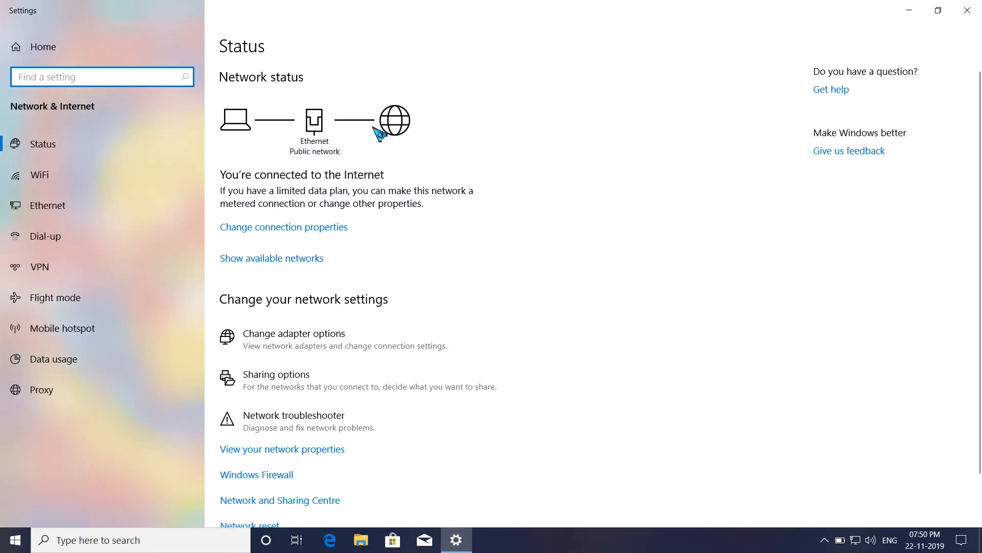
scroll(532, 238, "down", 1)
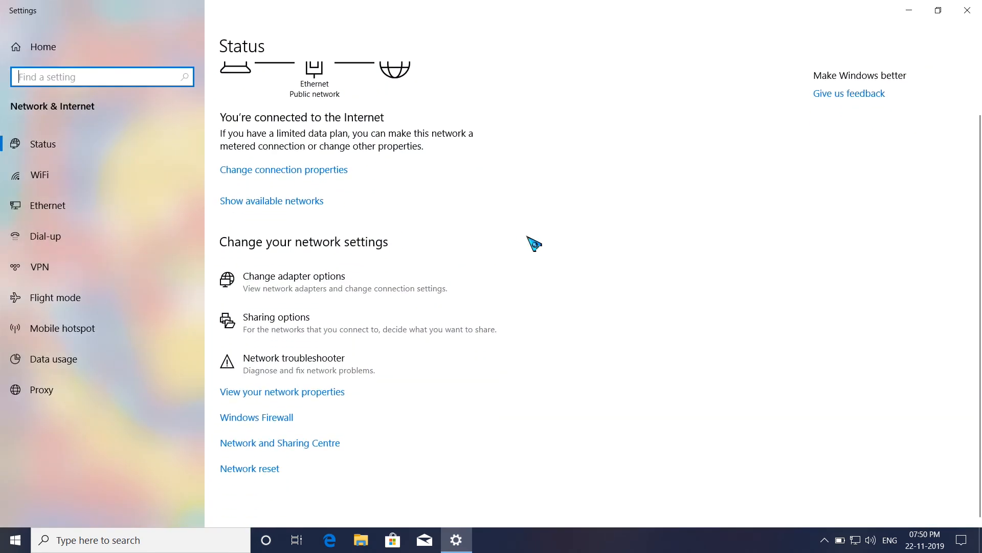
left_click(307, 443)
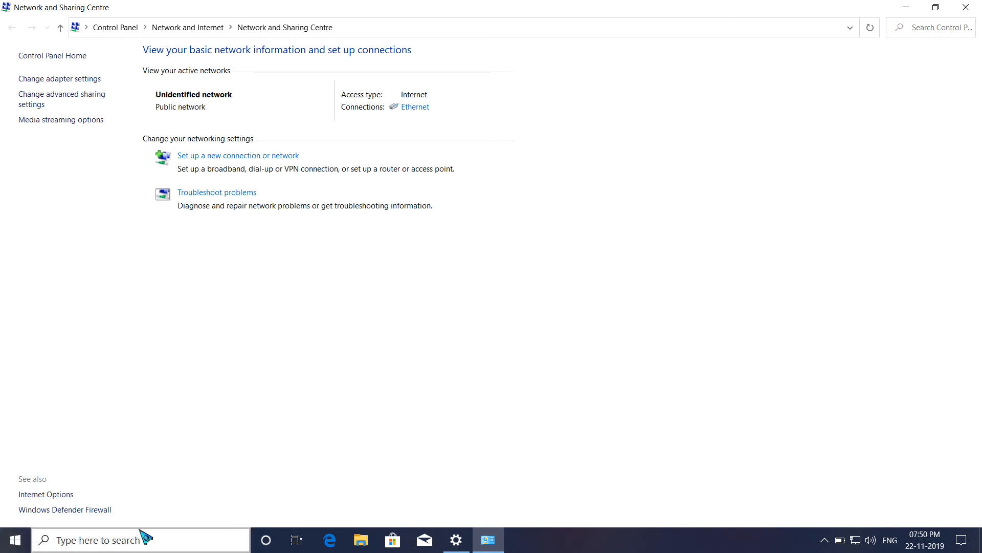
left_click(79, 538)
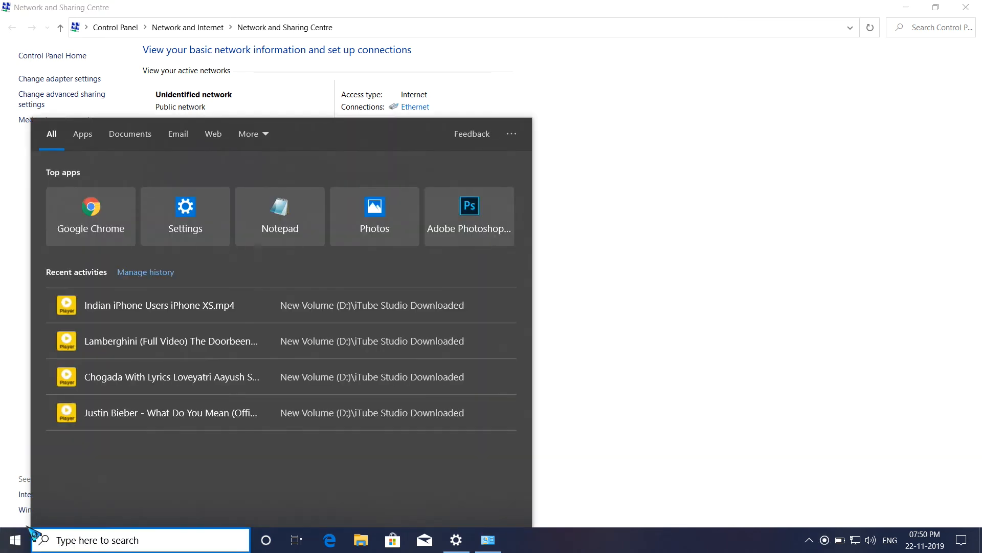
left_click(17, 537)
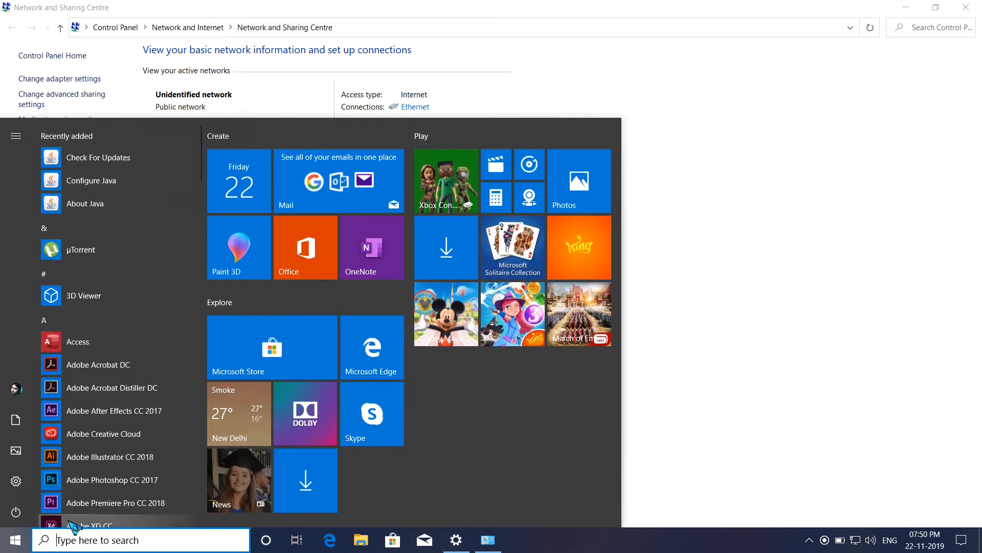
left_click(20, 540)
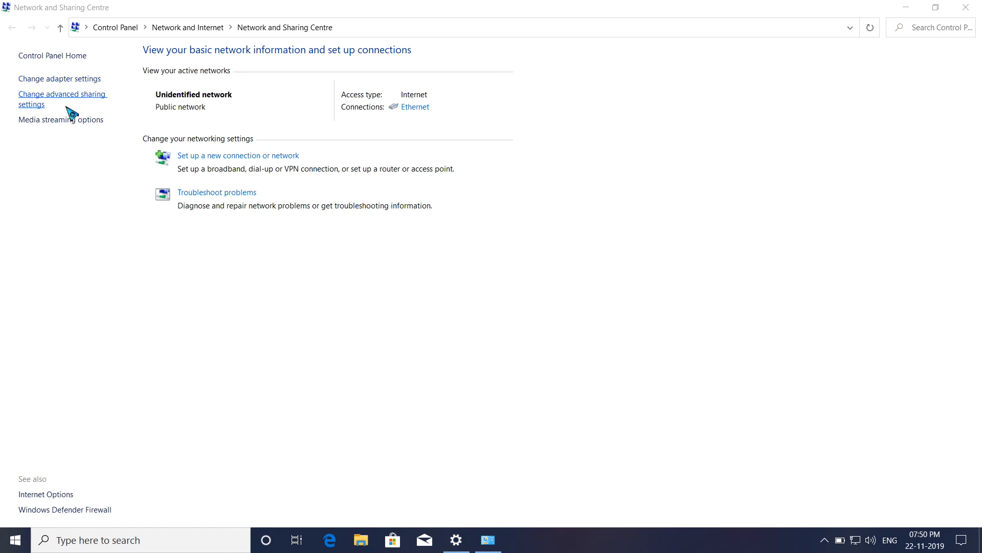
Go to the adapter settings and show the Internet Protocol Version 4 (TCP/IPv4) properties of the Ethernet adapter
left_click(53, 80)
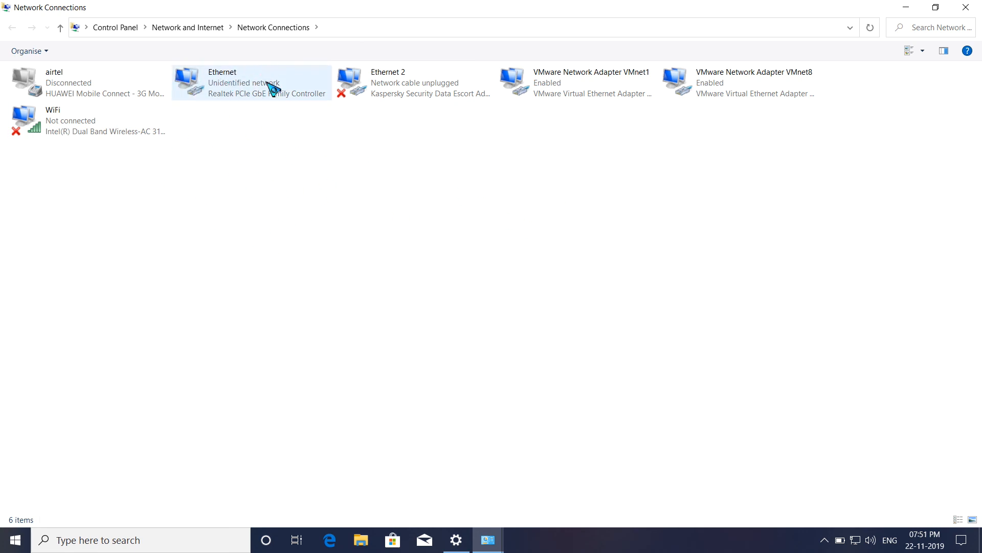
right_click(216, 75)
left_click(253, 199)
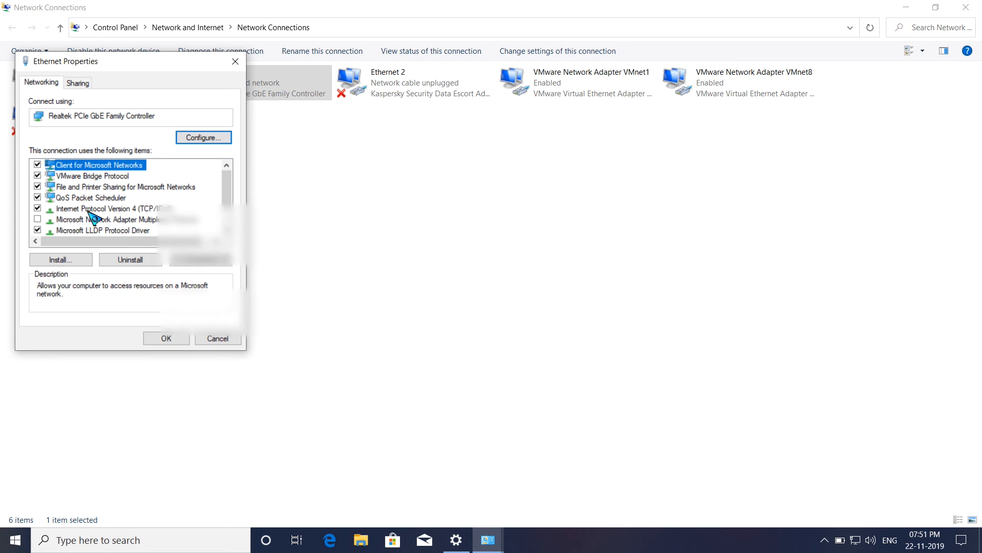
left_click(97, 210)
double_click(93, 209)
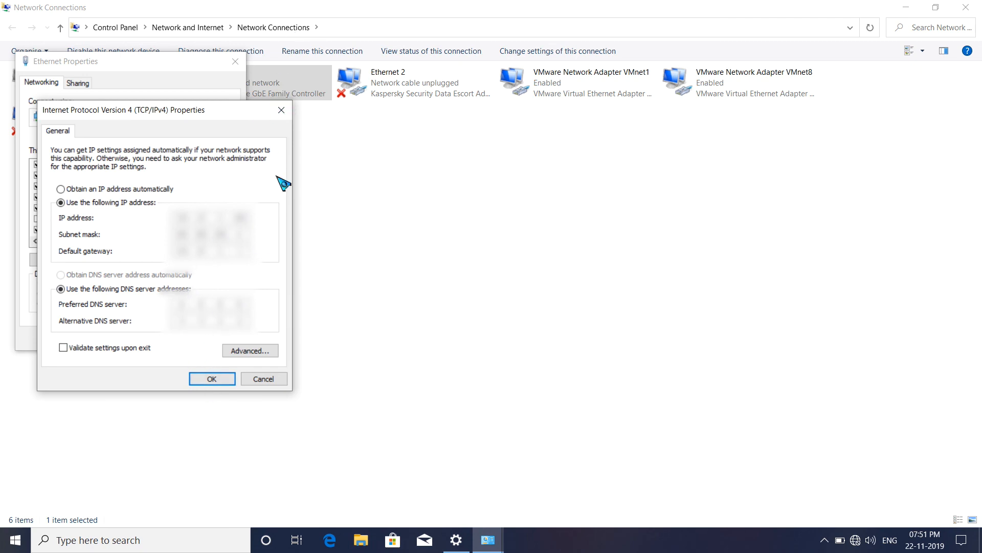
Dismiss the IPv4 and Ethernet properties without changes and close Network Connections, Network and Sharing Centre and Settings
left_click(283, 109)
left_click(235, 62)
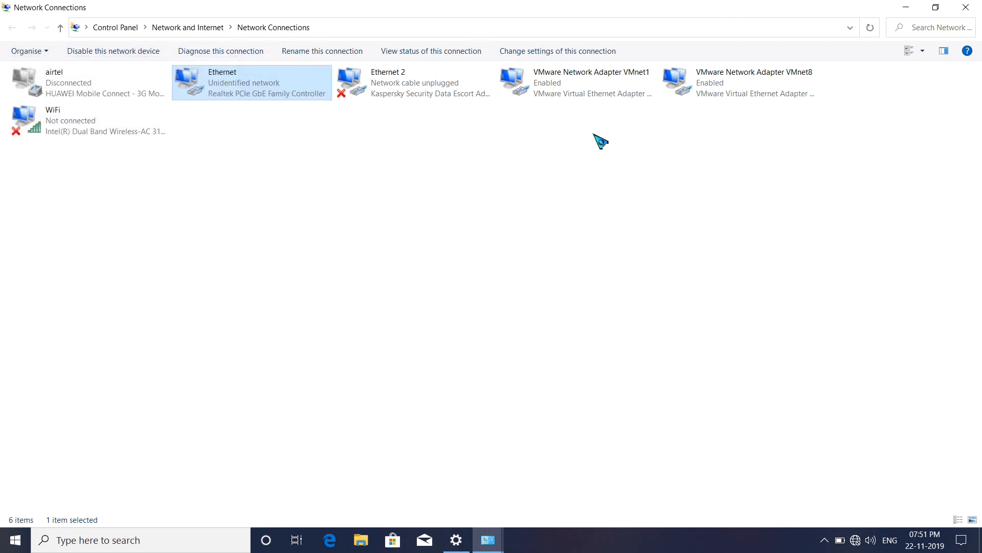
left_click(966, 7)
left_click(966, 7)
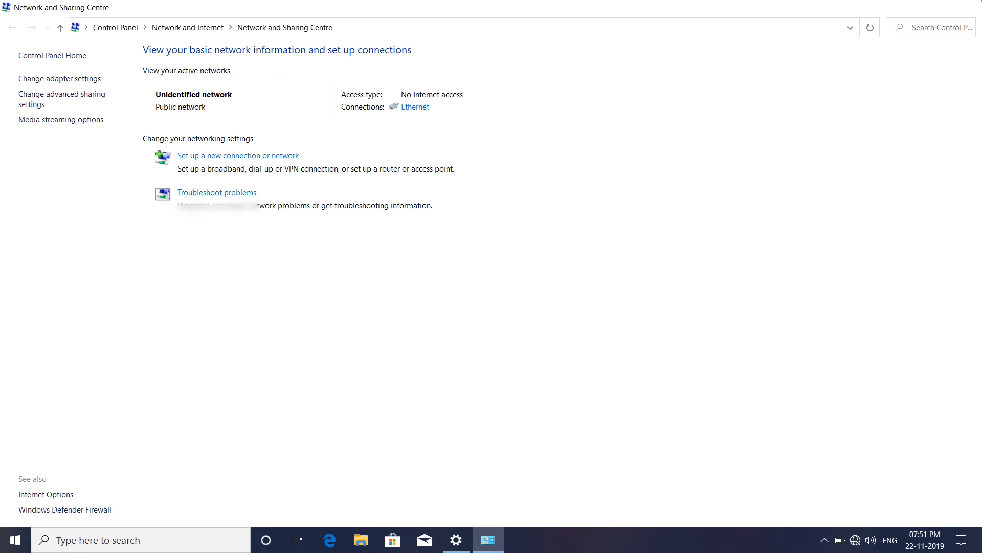
left_click(967, 10)
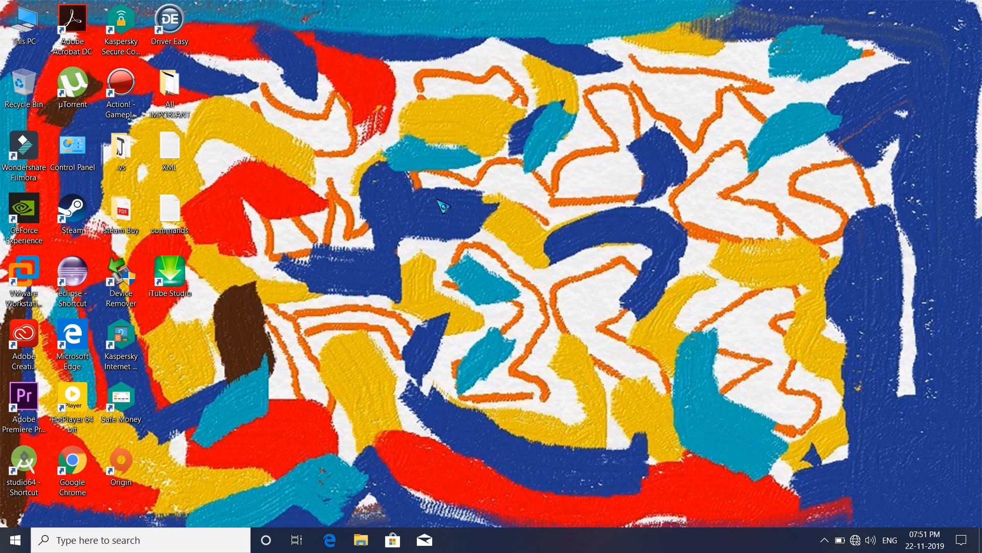
Refresh the desktop five times
right_click(437, 200)
left_click(478, 236)
right_click(509, 96)
left_click(521, 130)
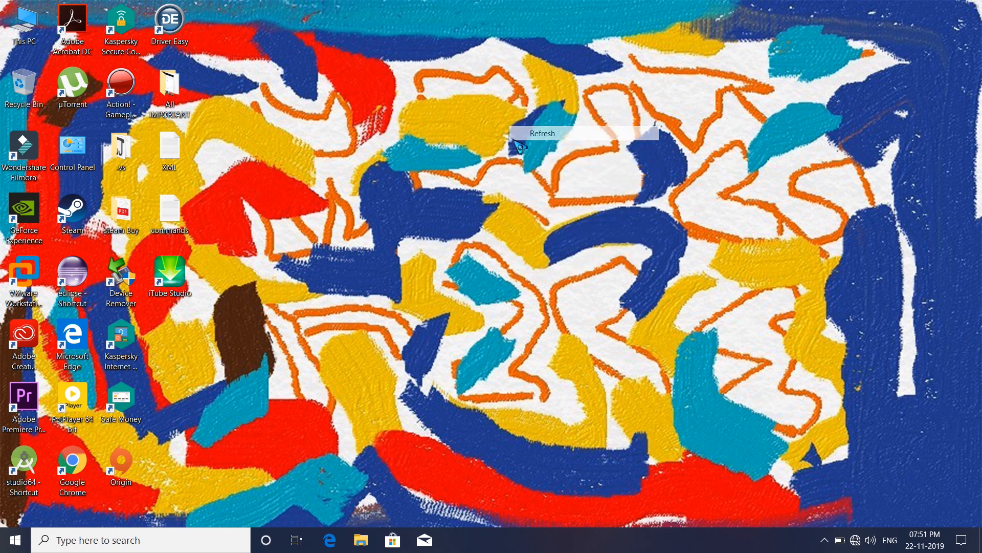
right_click(484, 161)
left_click(520, 198)
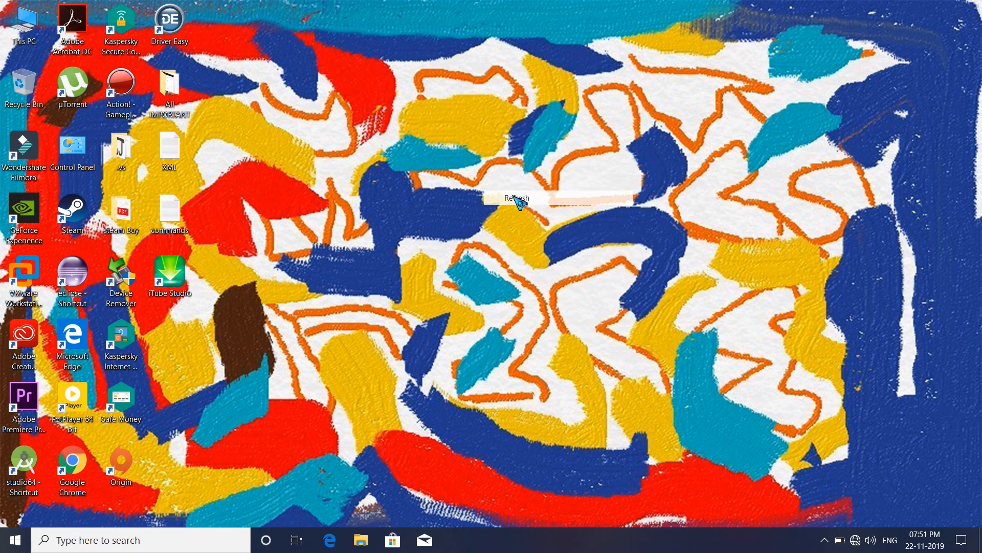
right_click(417, 159)
left_click(453, 199)
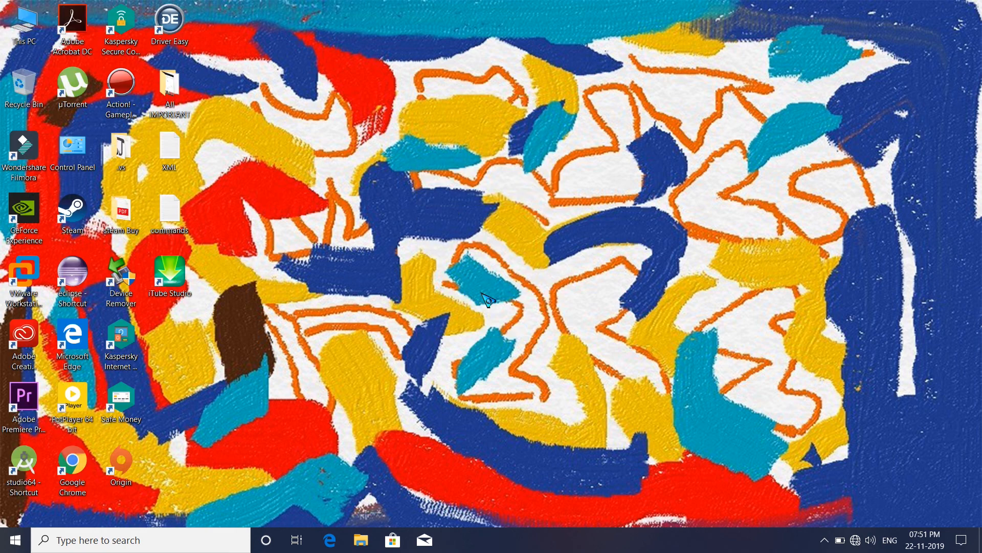
right_click(375, 221)
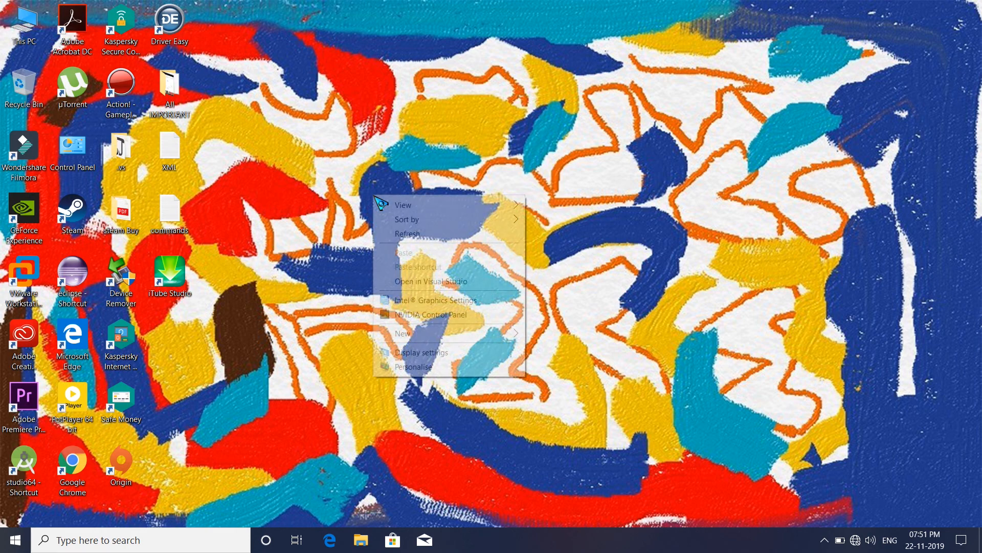
left_click(418, 235)
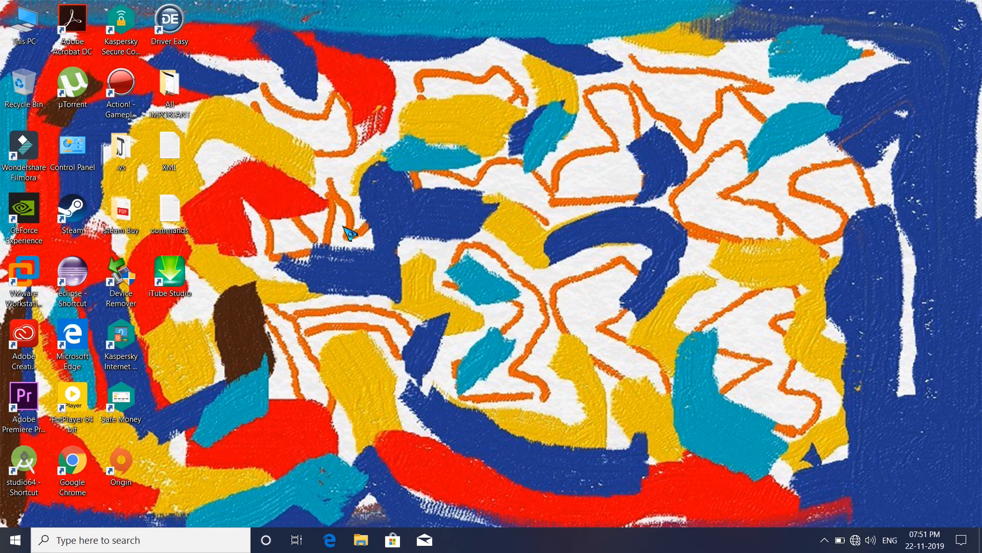